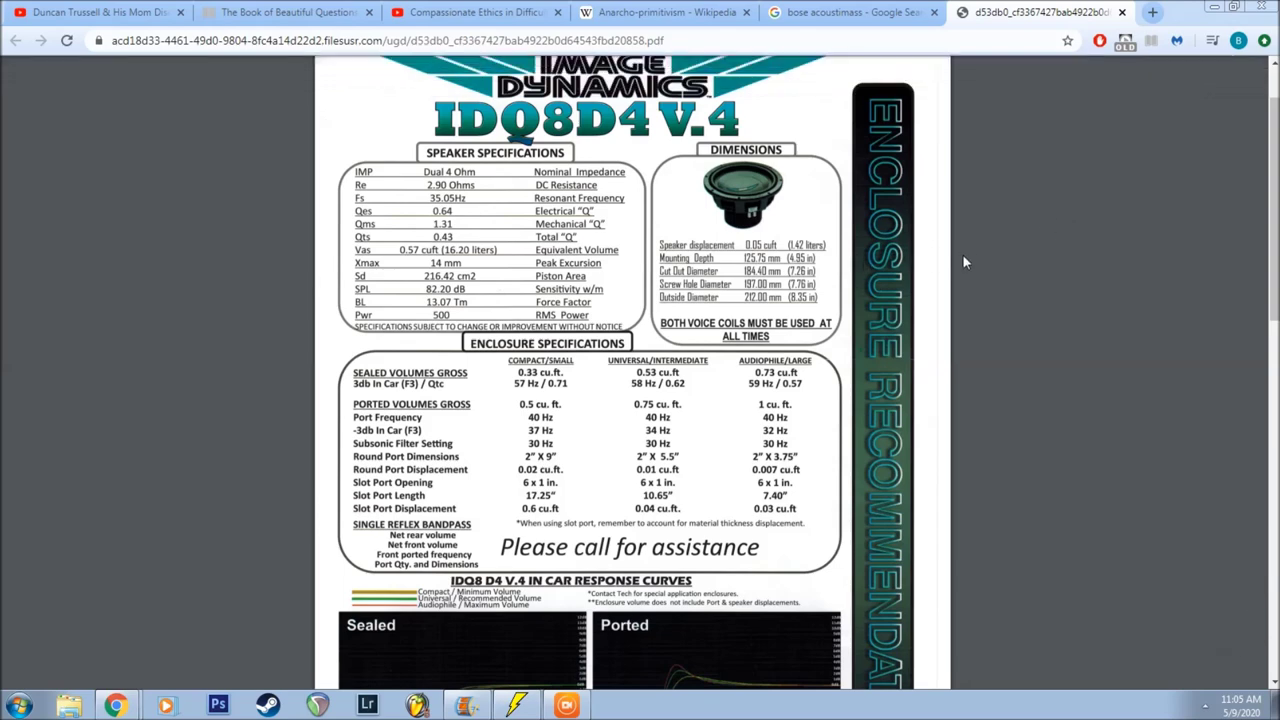
Place Hornresp's Input Parameters beside the IDQ8D4 spec sheet and open Driver Parameters (Sd 216.00, Re 2.90, fs 35.05).
scroll(978, 207, "down", 1)
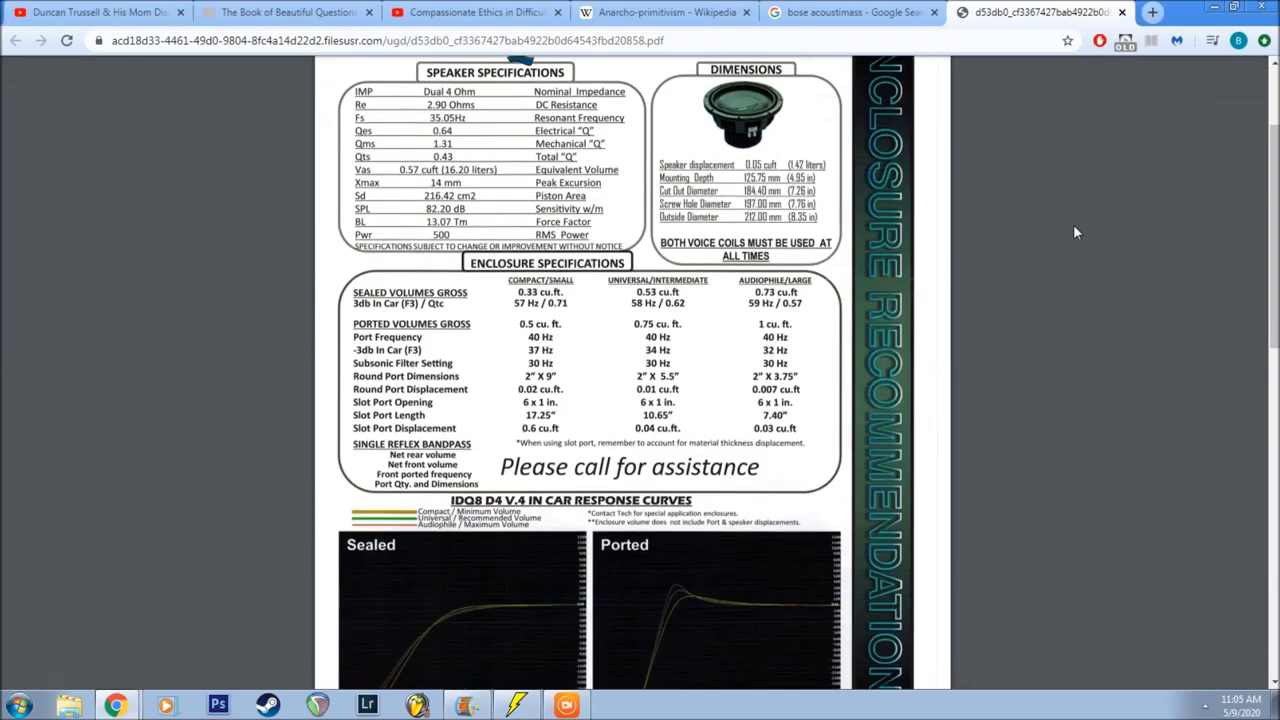
scroll(1073, 228, "up", 2)
scroll(1066, 230, "down", 1)
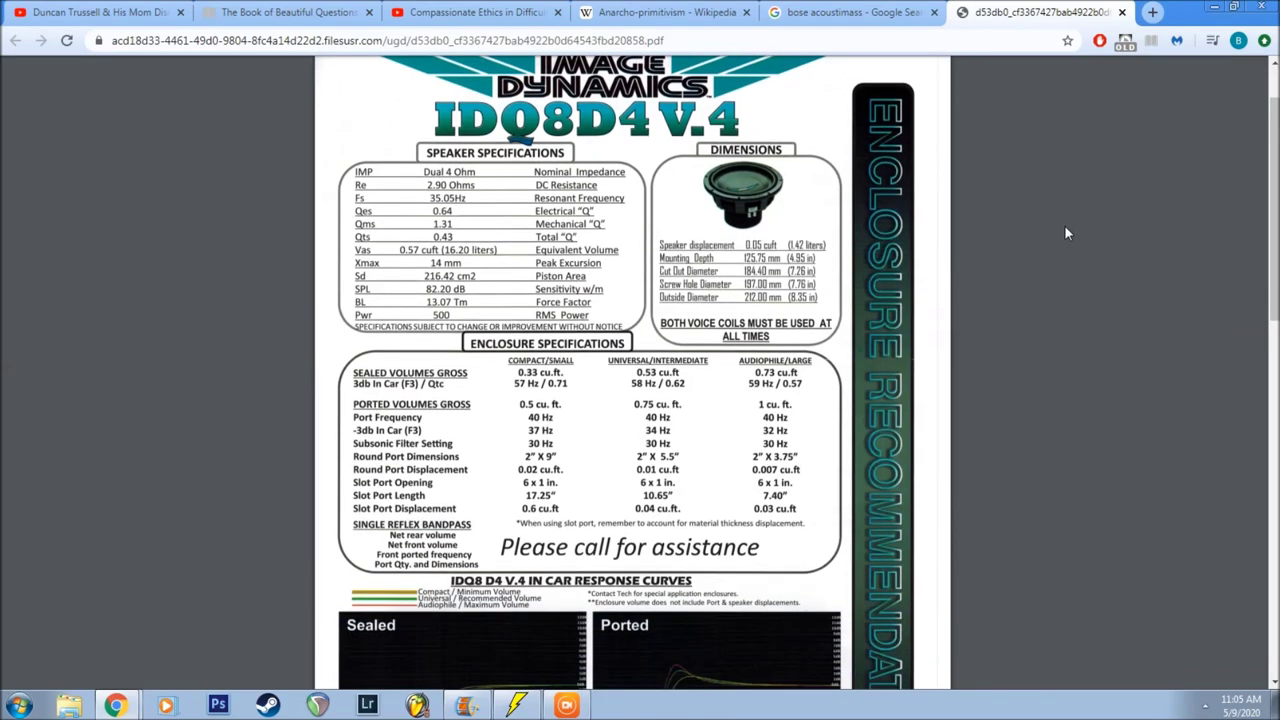
scroll(645, 218, "down", 2)
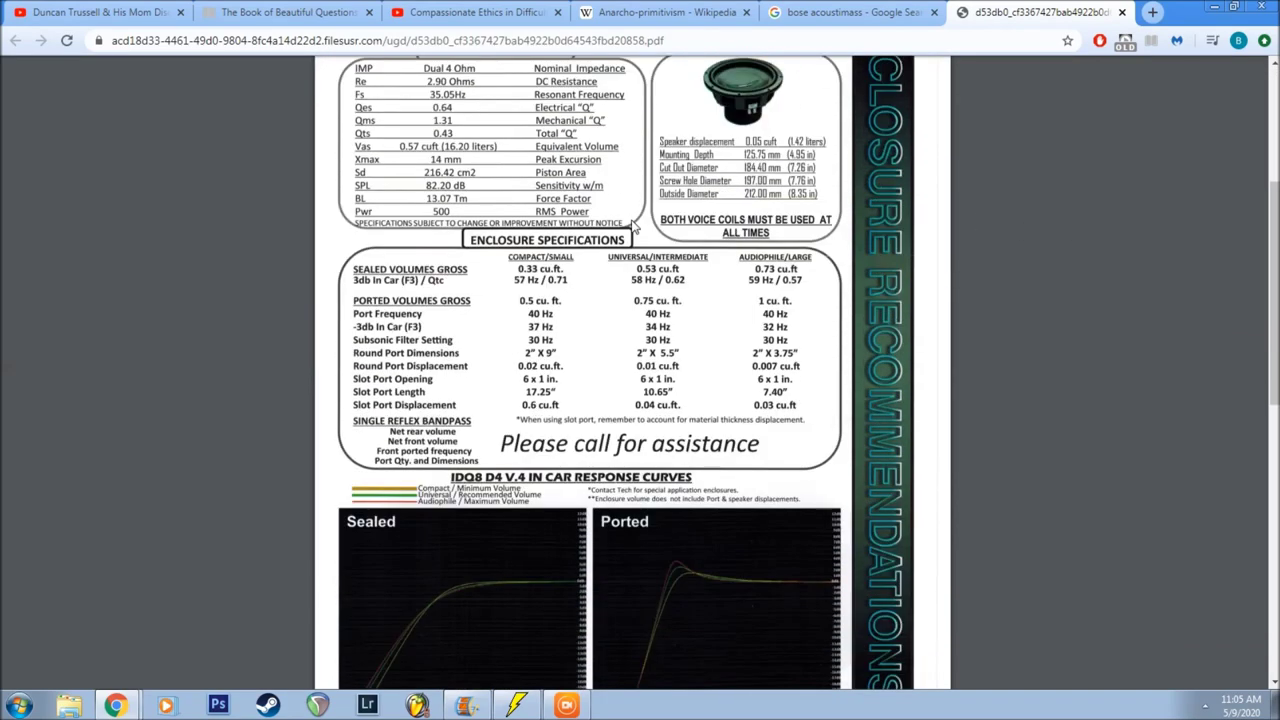
scroll(632, 224, "up", 3)
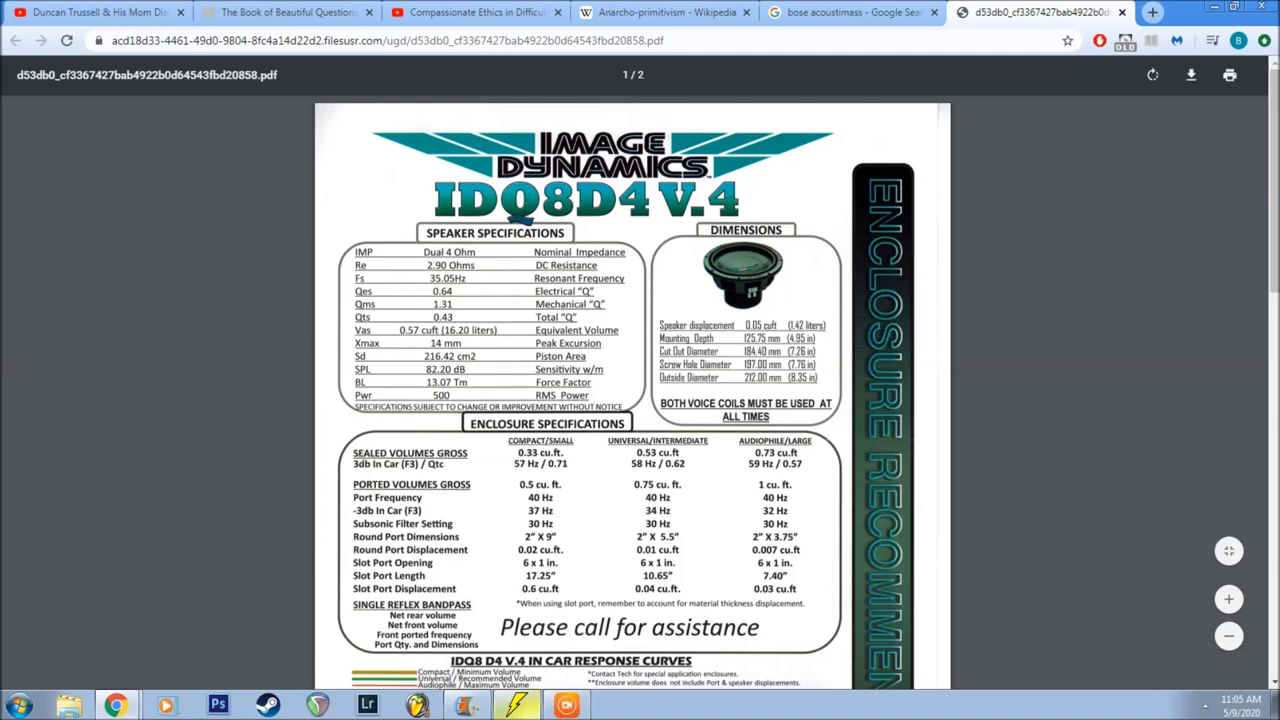
left_click(517, 706)
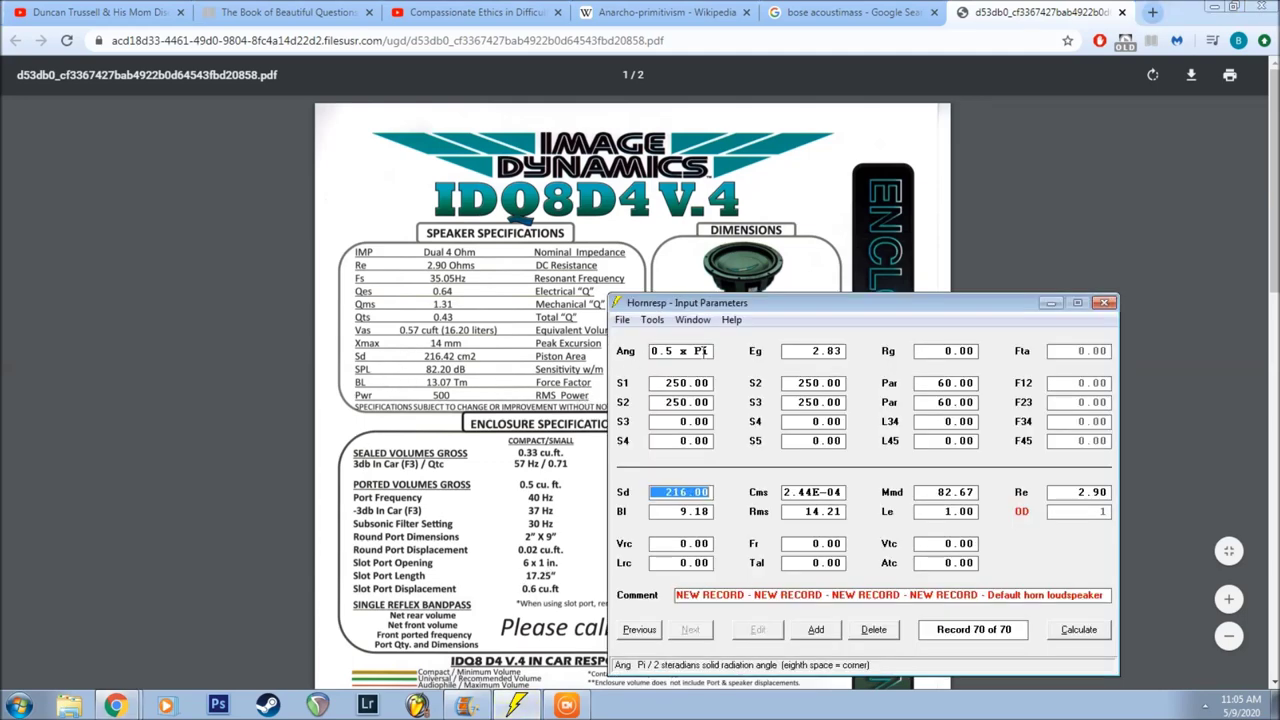
left_click_drag(700, 302, 520, 167)
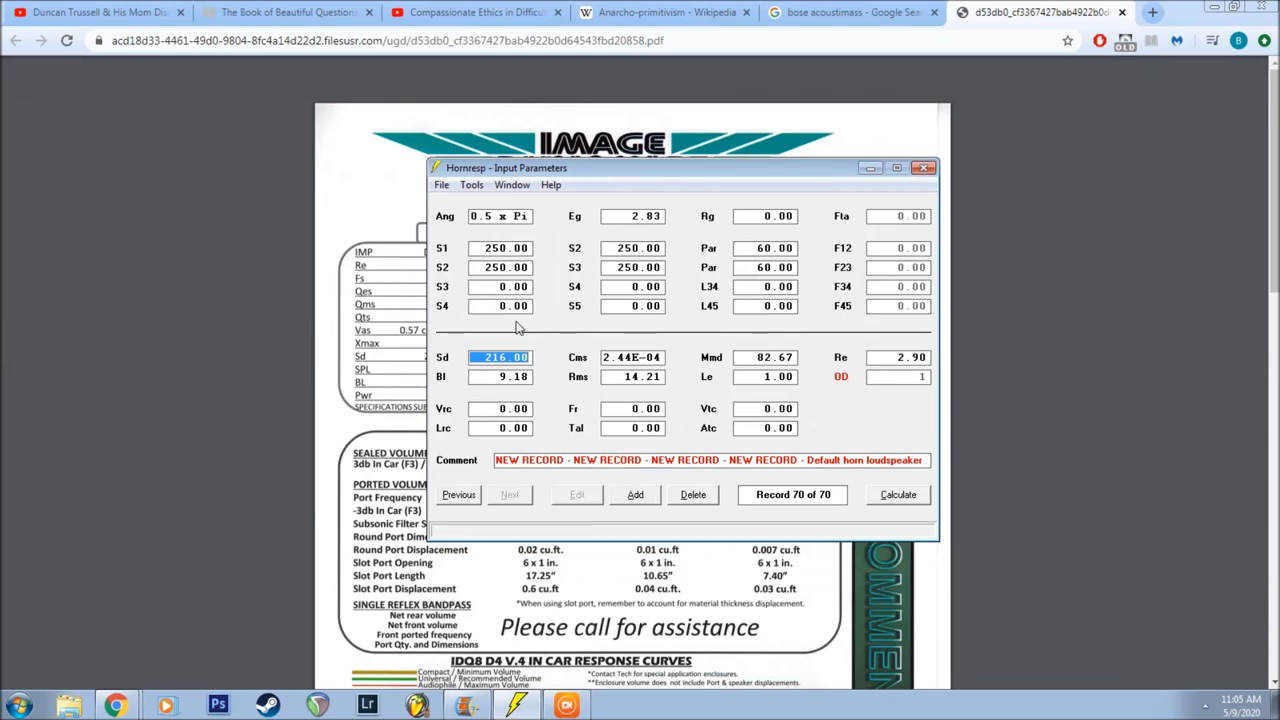
left_click_drag(573, 168, 823, 218)
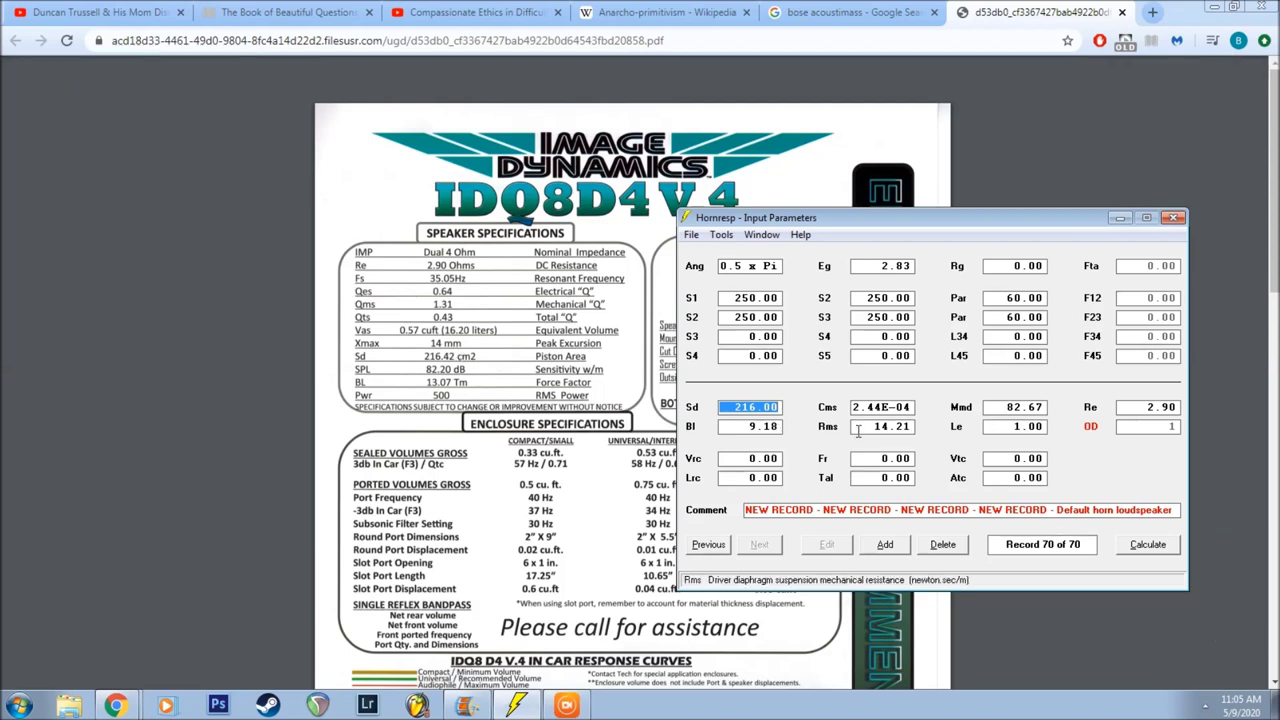
double_click(726, 407)
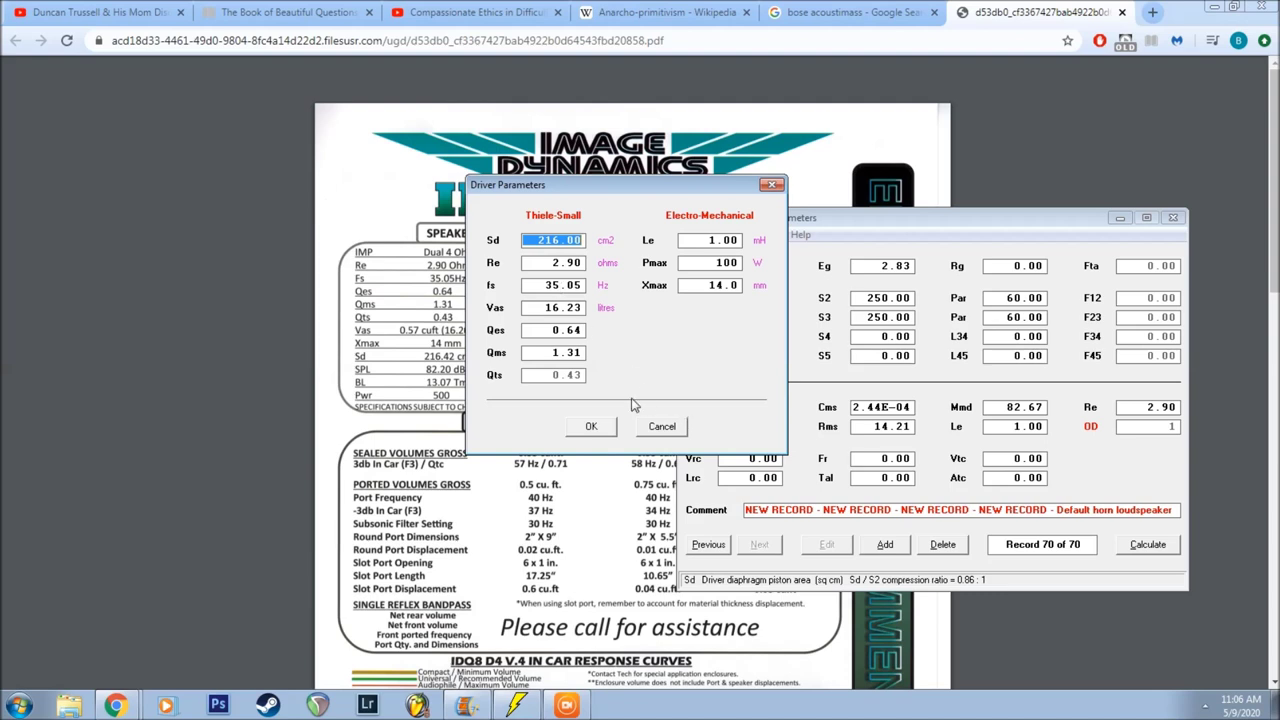
Accept the IDQ8 driver values (fs 35.05, Vas 16.23, Qes 0.64, Qms 1.31, Xmax 14.0).
left_click(594, 427)
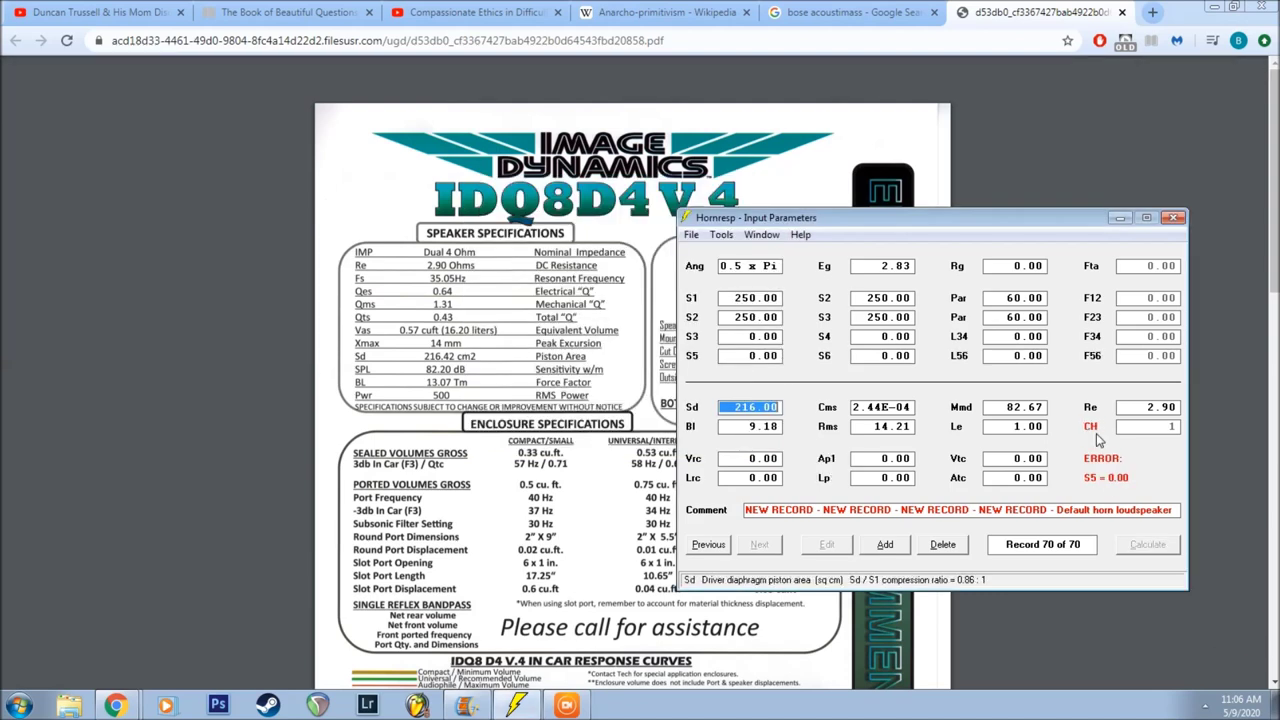
Set the driver arrangement to offset driver (OD), clearing the S5 = 0.00 error.
left_click(1092, 428)
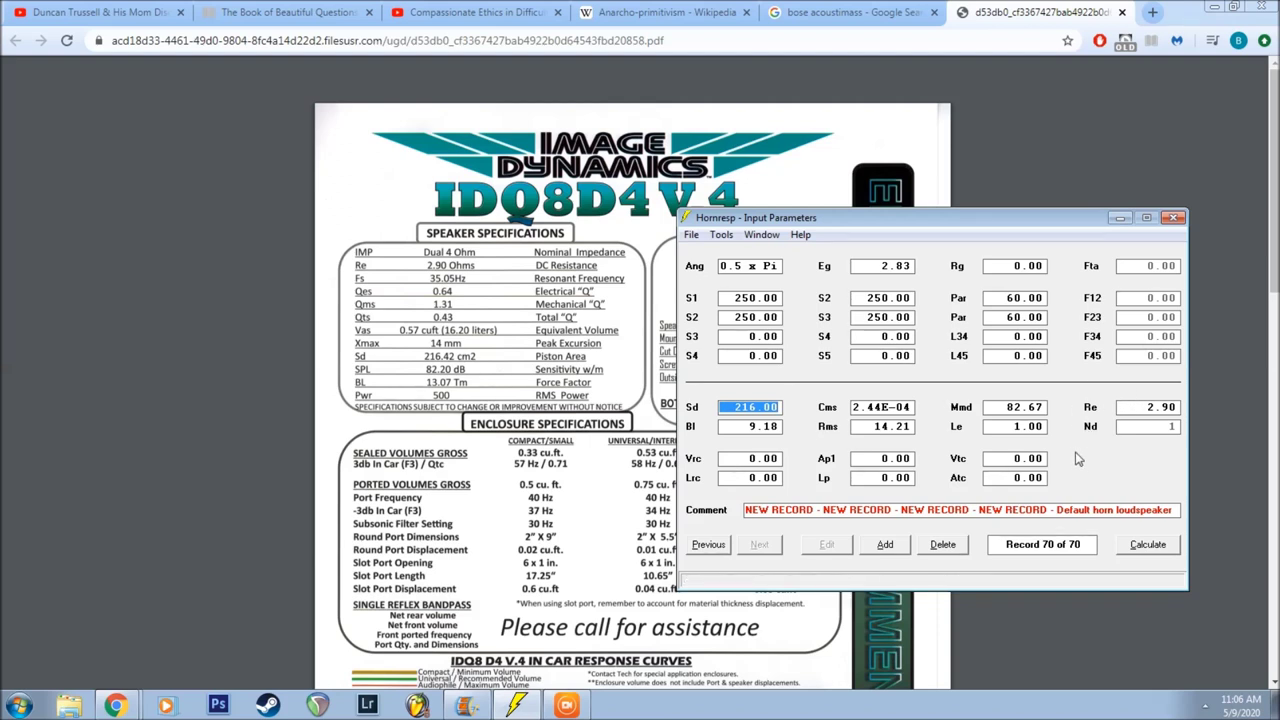
left_click(1092, 430)
left_click(743, 264)
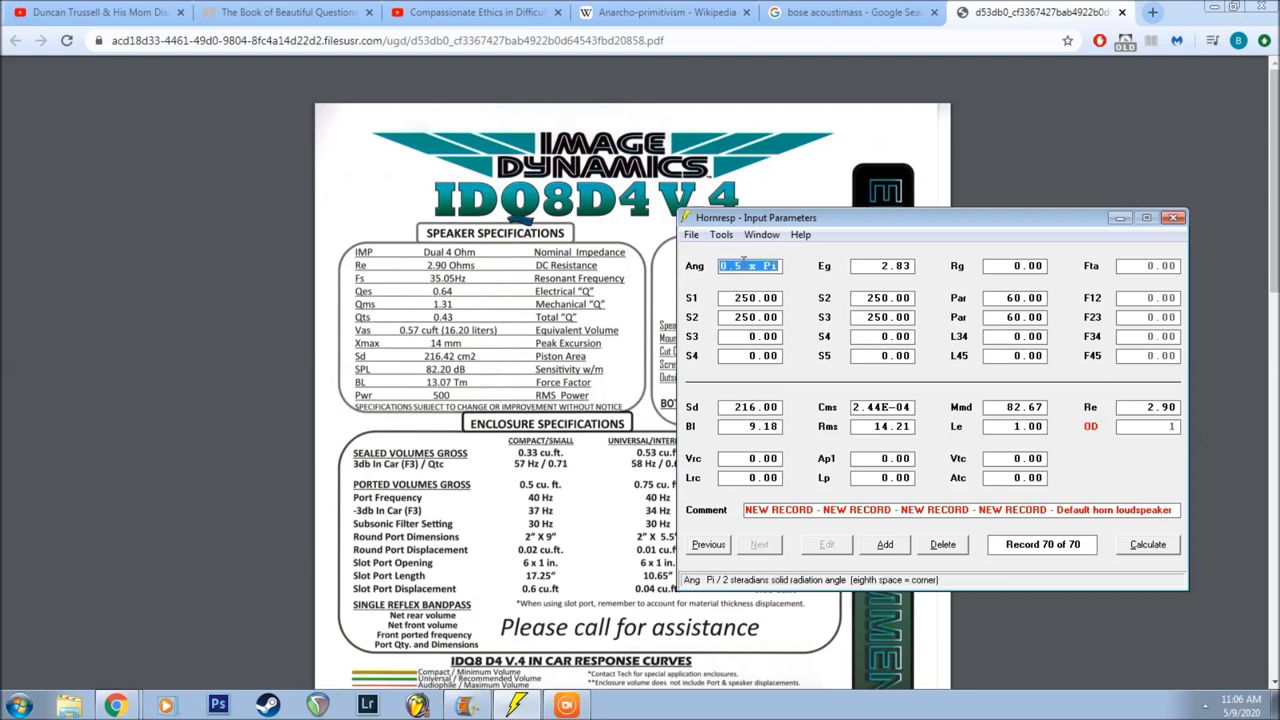
Set the solid radiation angle to 2.0 x Pi (half-space).
double_click(748, 265)
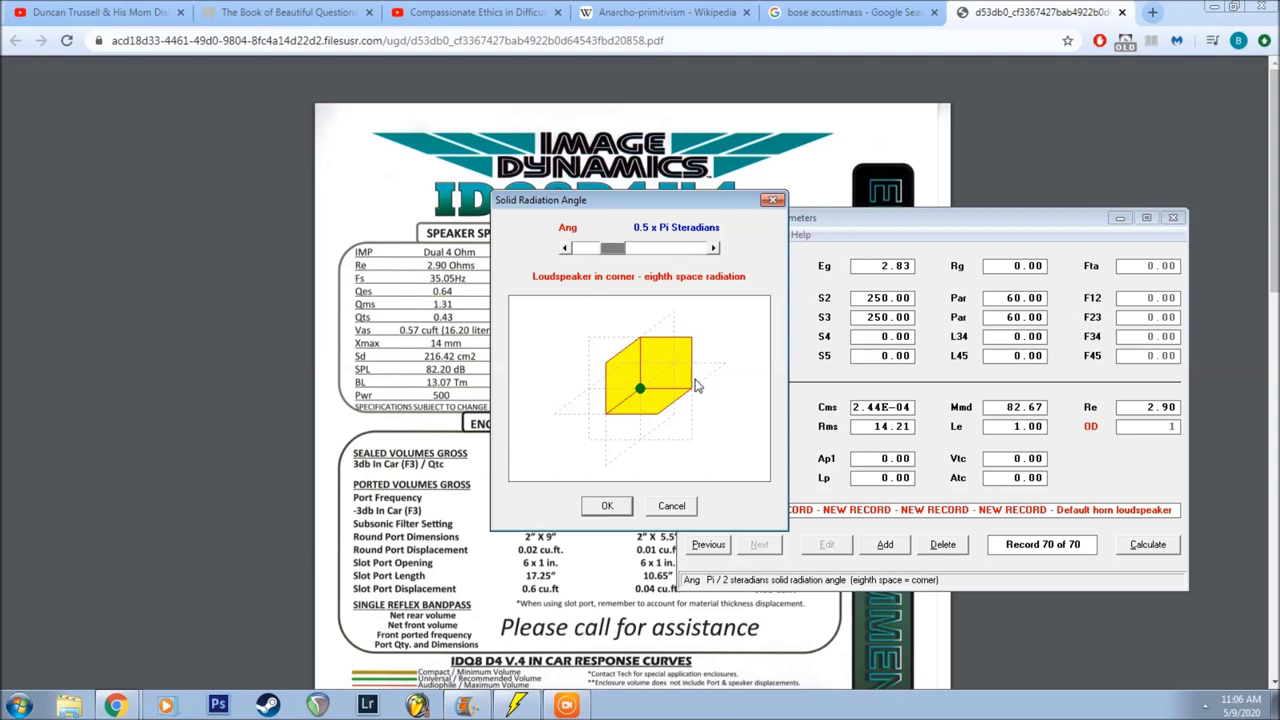
left_click(697, 246)
left_click(697, 246)
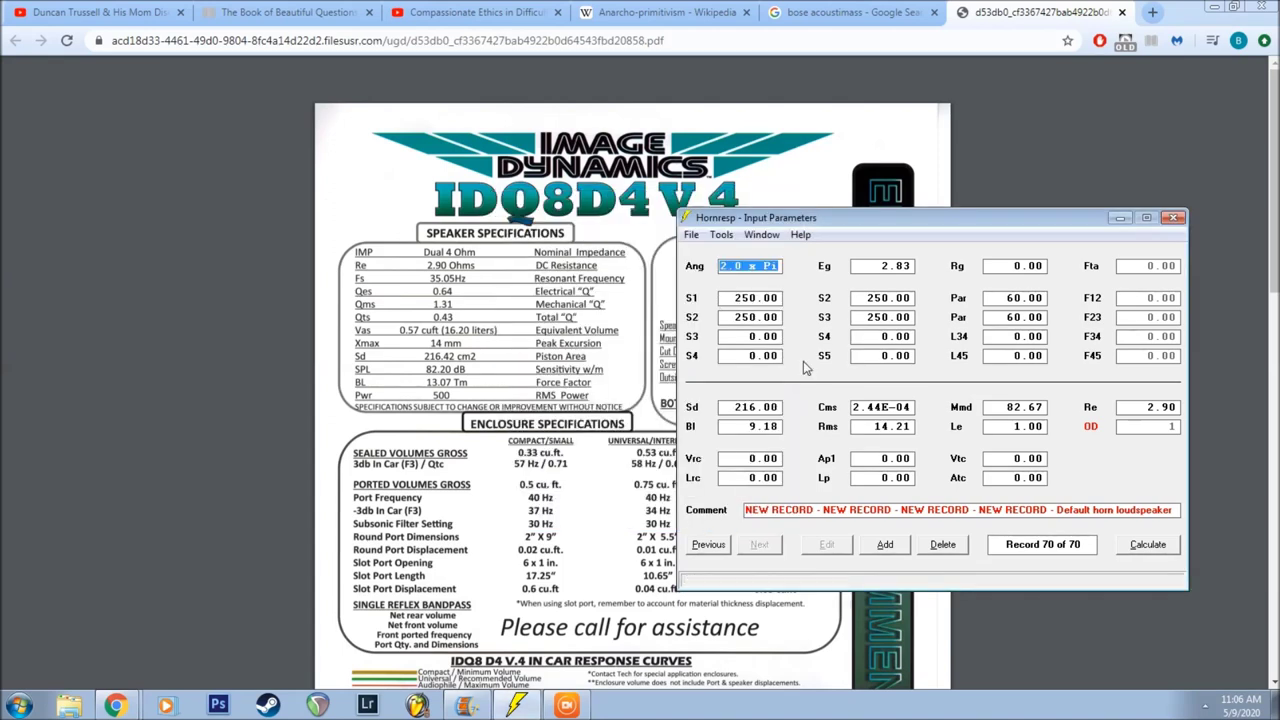
key("Return")
left_click(737, 292)
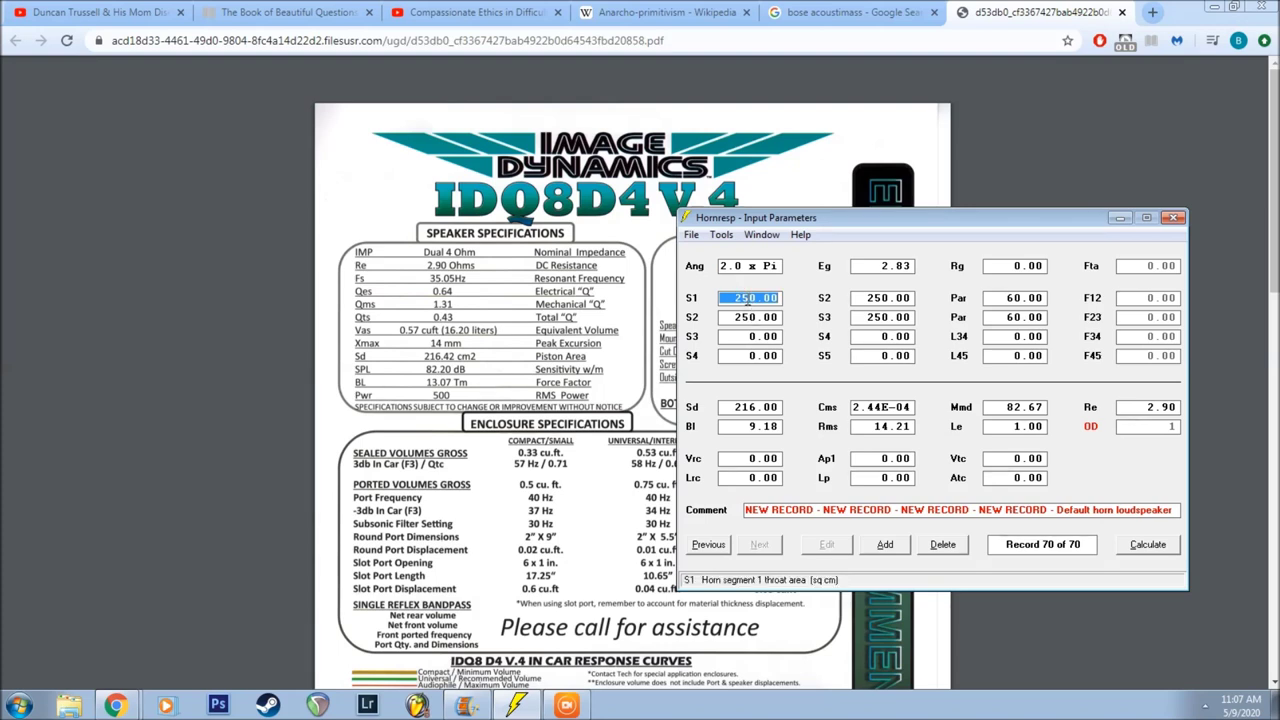
Change S1, both S2 values and S3 from 250.00 to 220.00 sq cm.
double_click(749, 299)
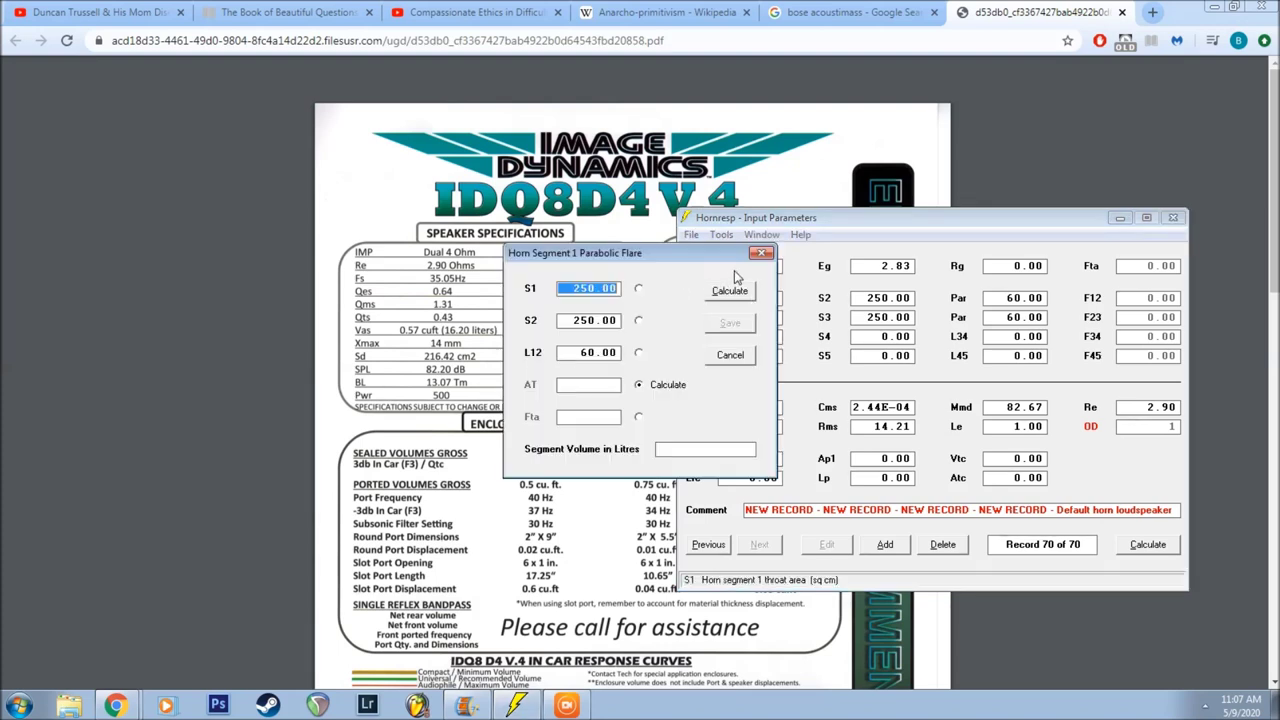
left_click(762, 253)
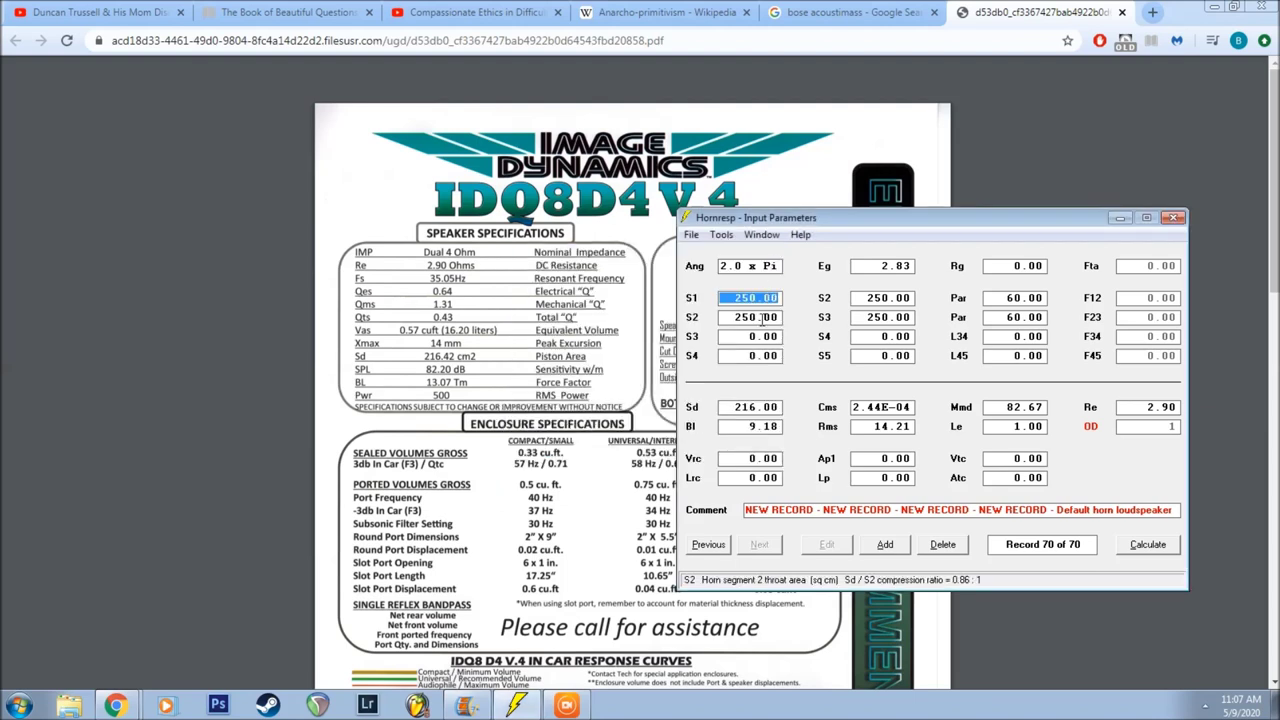
type("220")
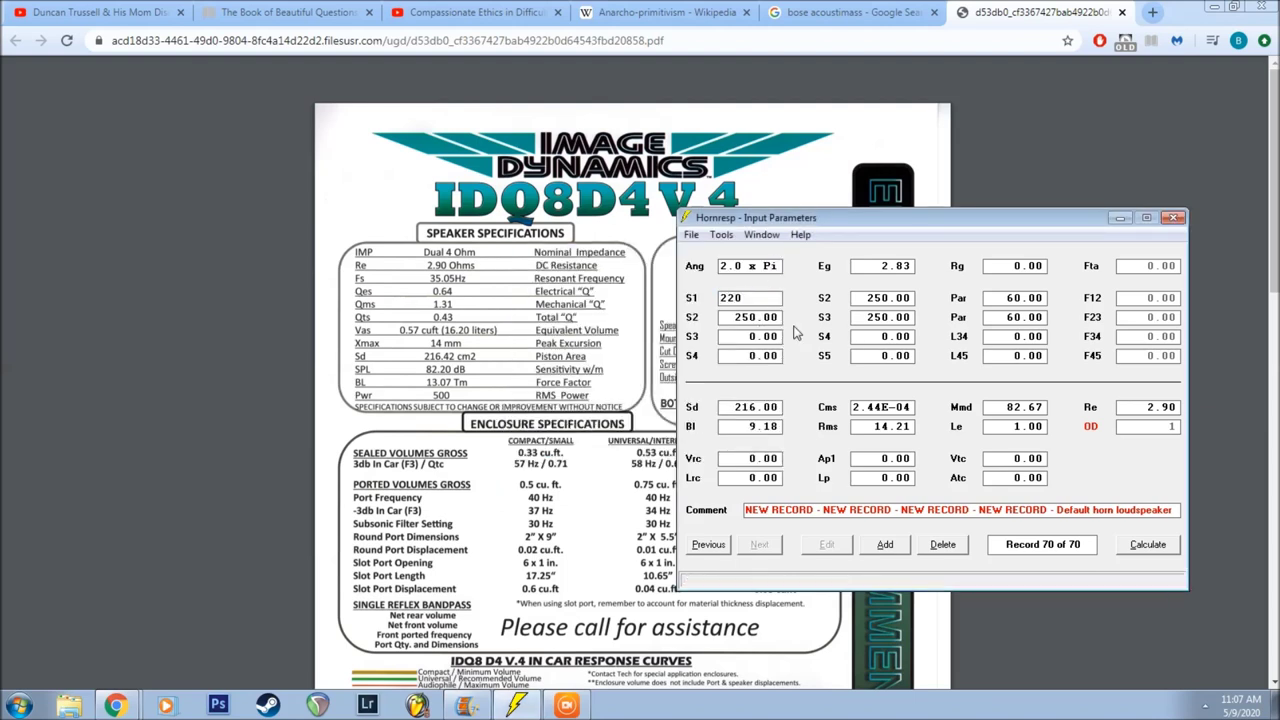
left_click(876, 318)
type("0")
key("Tab")
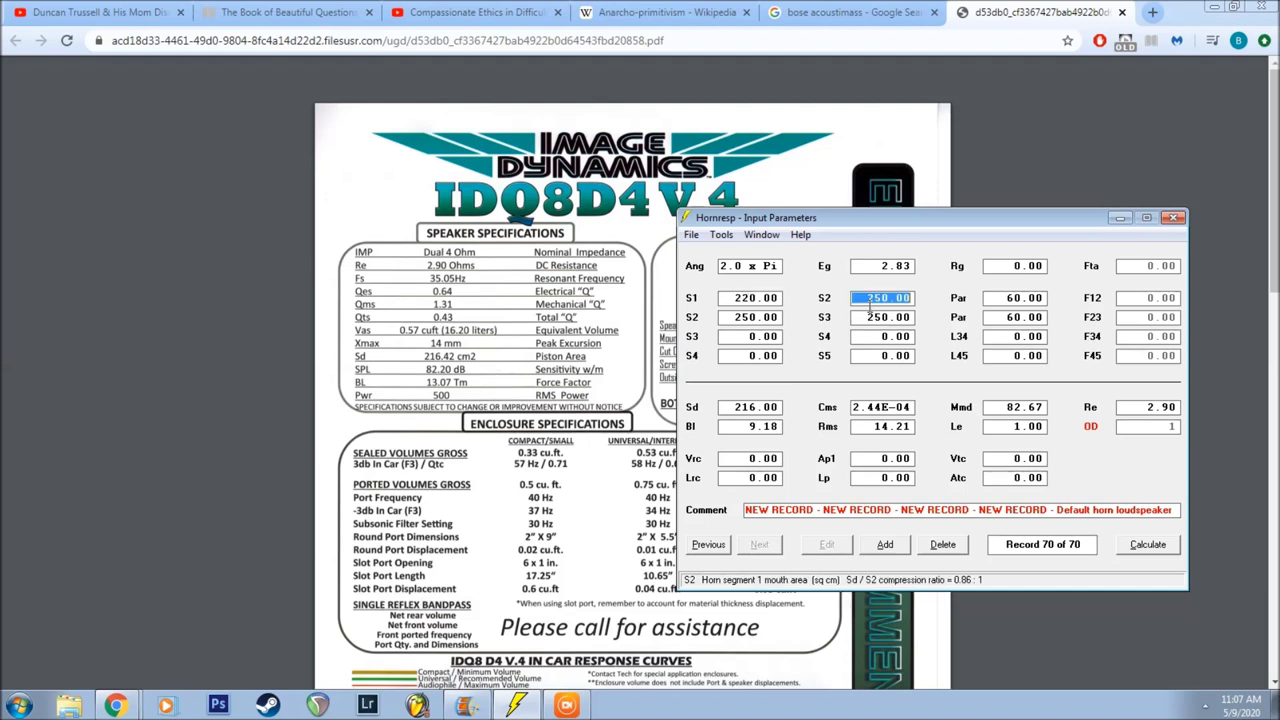
type("220")
left_click(750, 318)
type("220")
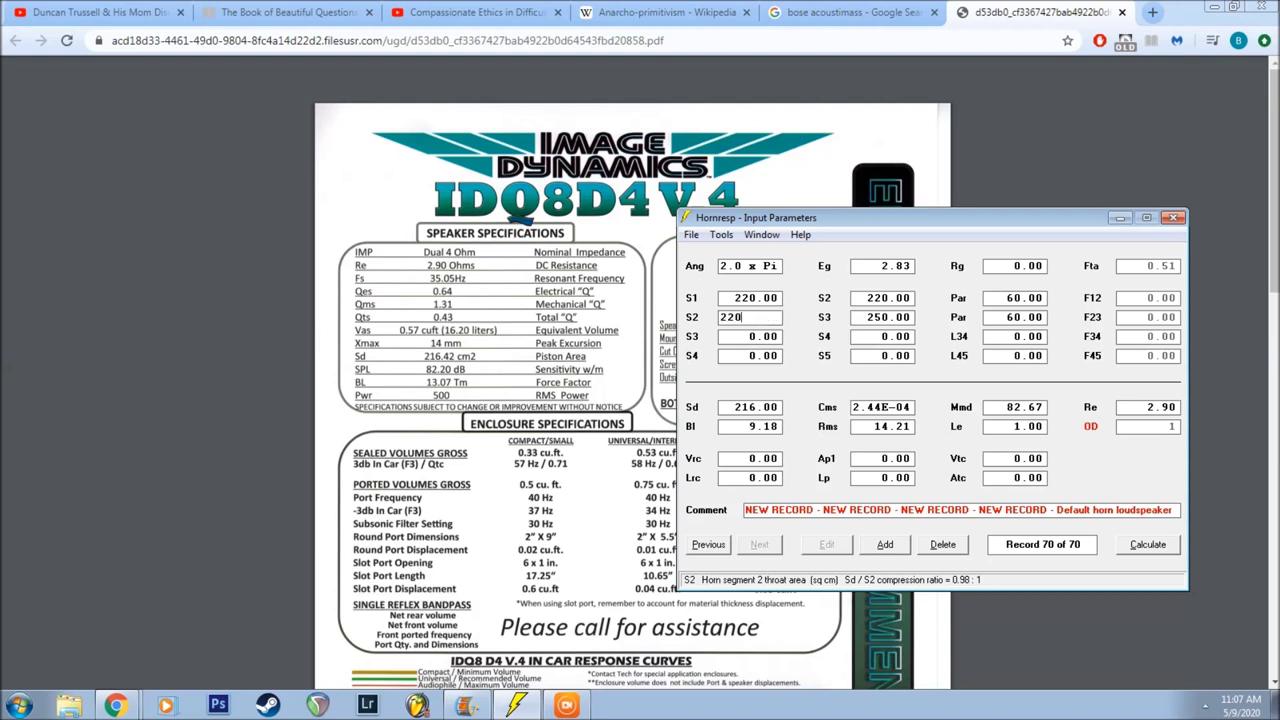
left_click(862, 320)
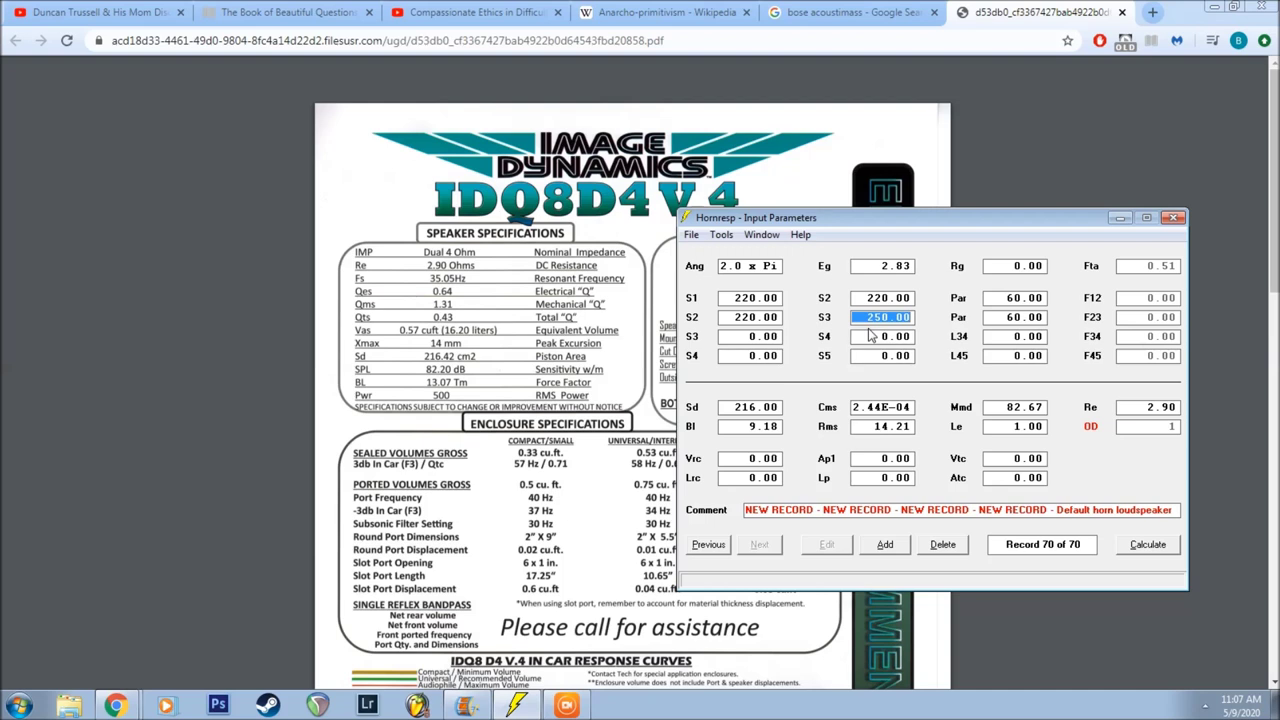
type("22")
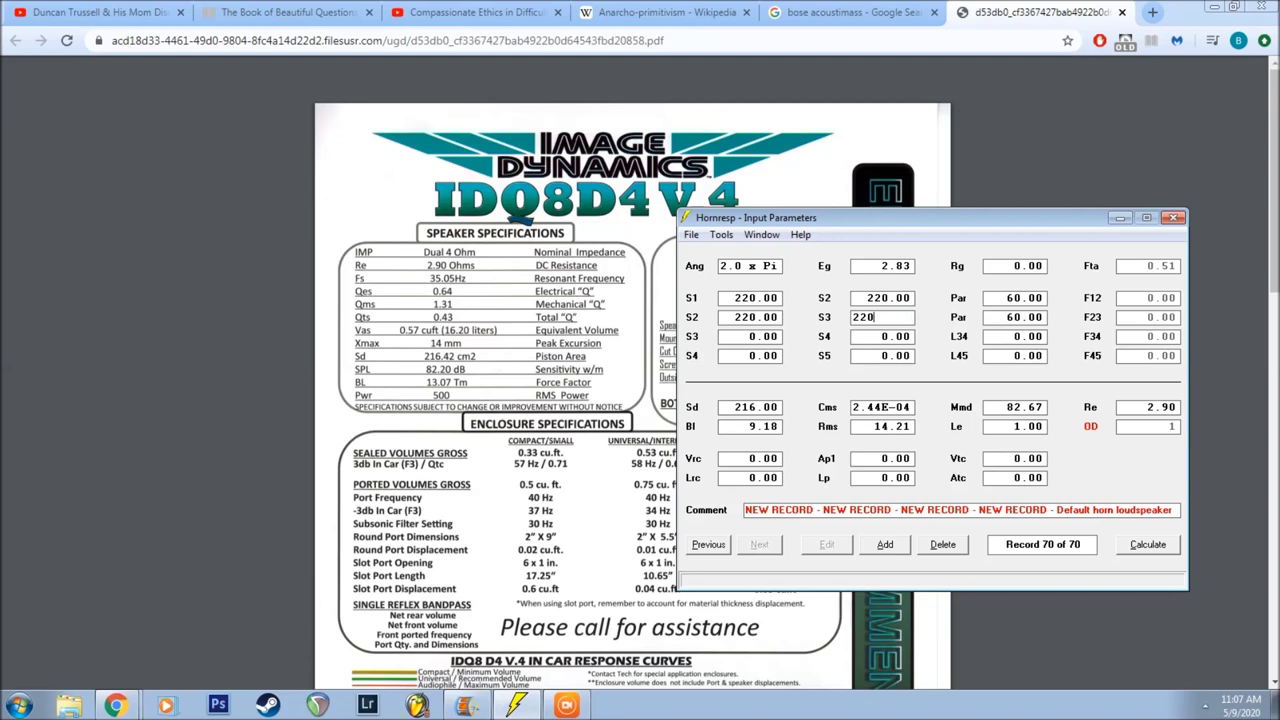
type("00")
Cycle the segment 1 flare type back to Par, keeping both 60.00 parabolic segments.
left_click(960, 300)
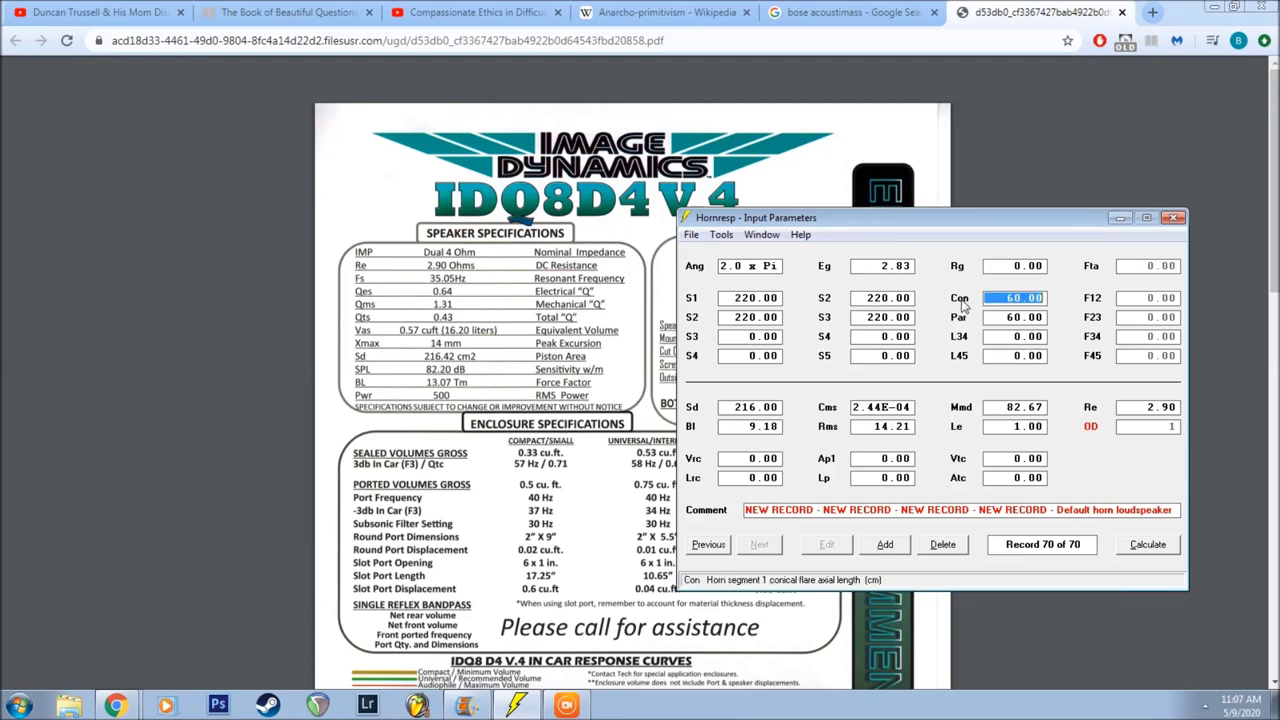
left_click(960, 300)
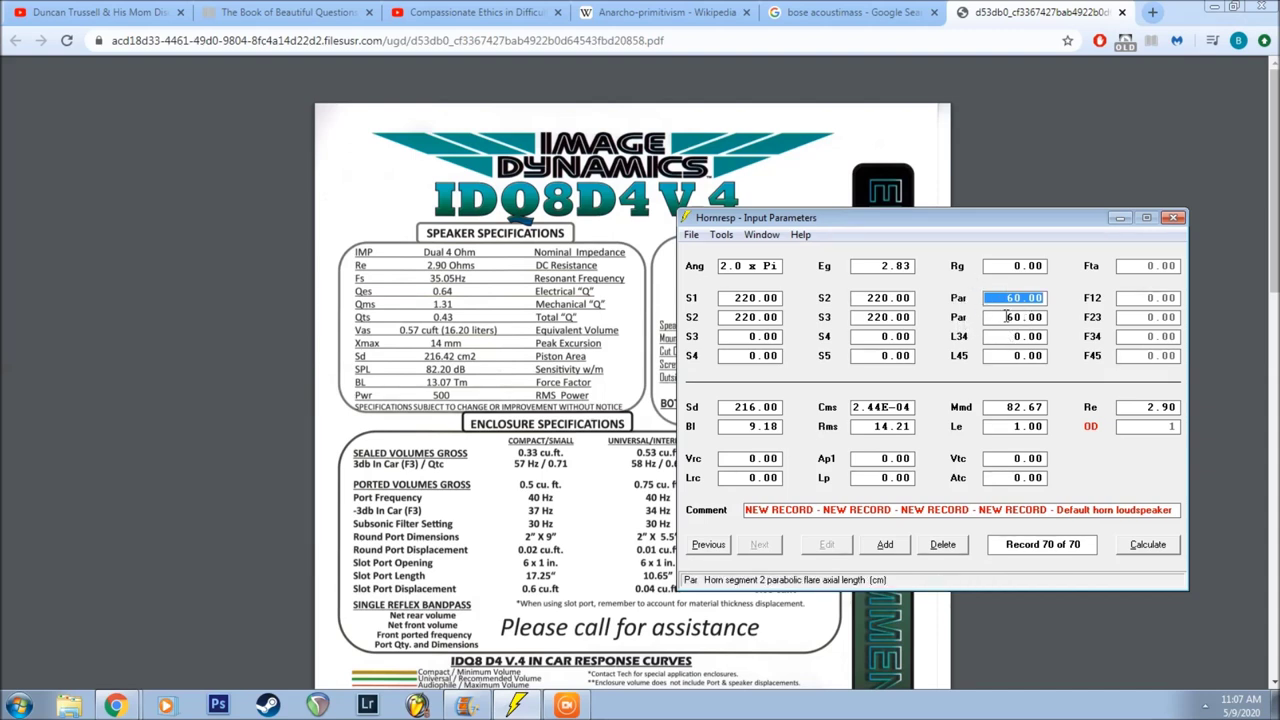
left_click(1010, 316)
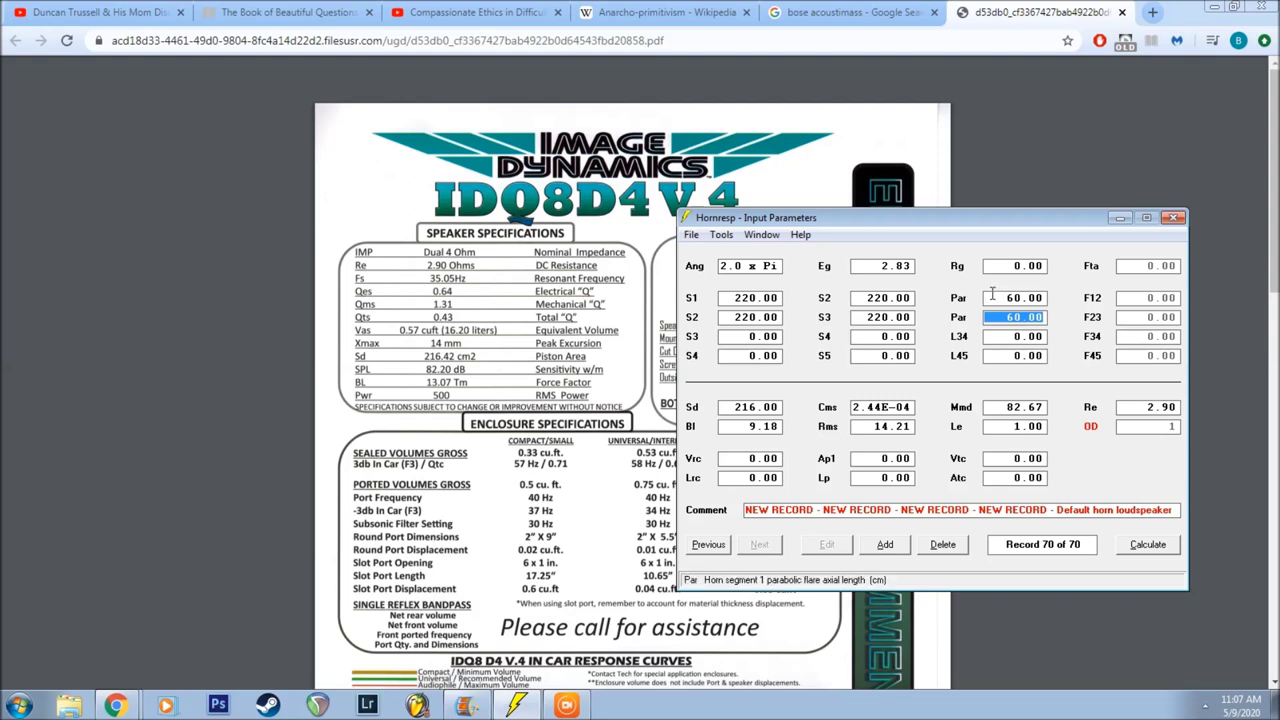
Launch the Loudspeaker Wizard from the Tools menu.
left_click(722, 235)
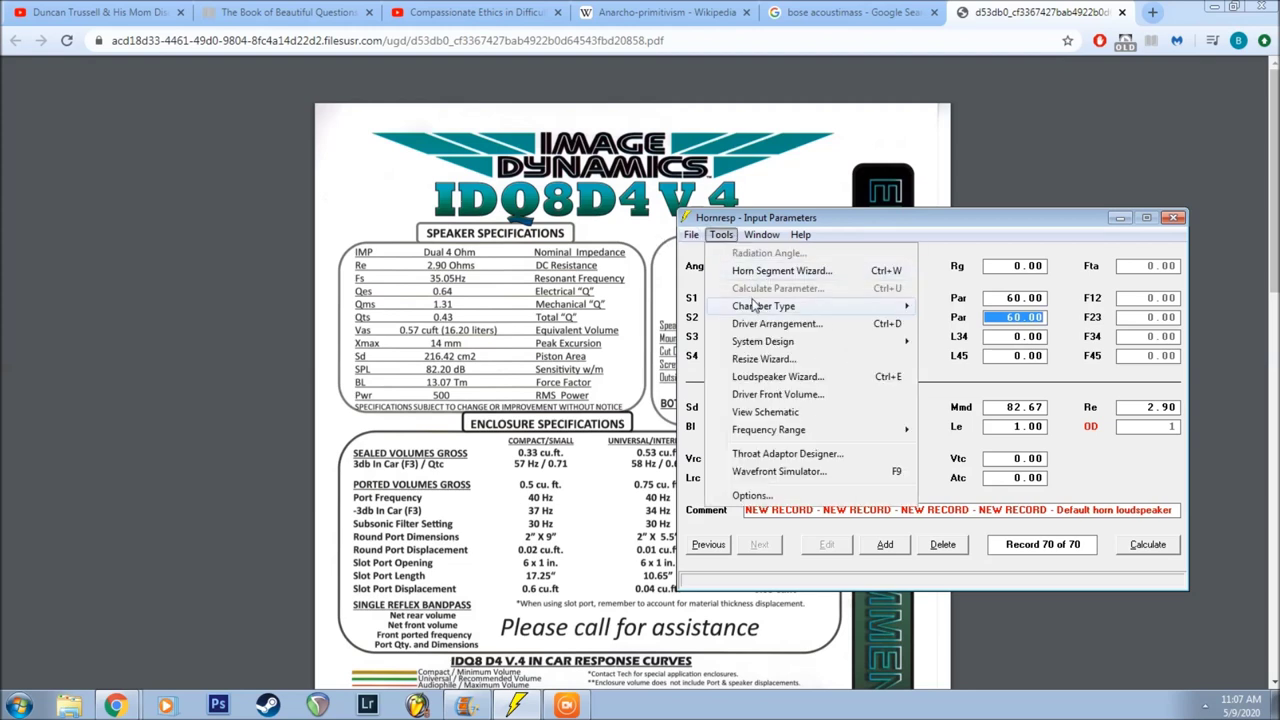
mouse_move(765, 240)
mouse_move(722, 235)
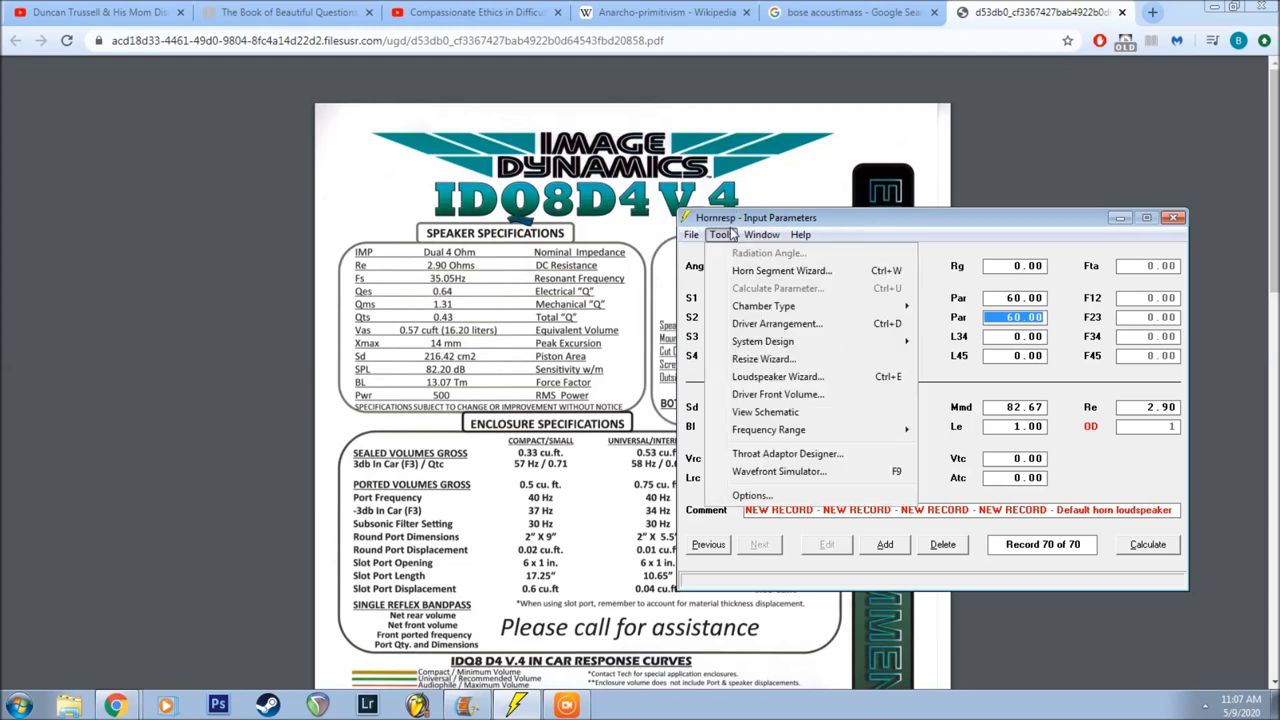
left_click(765, 377)
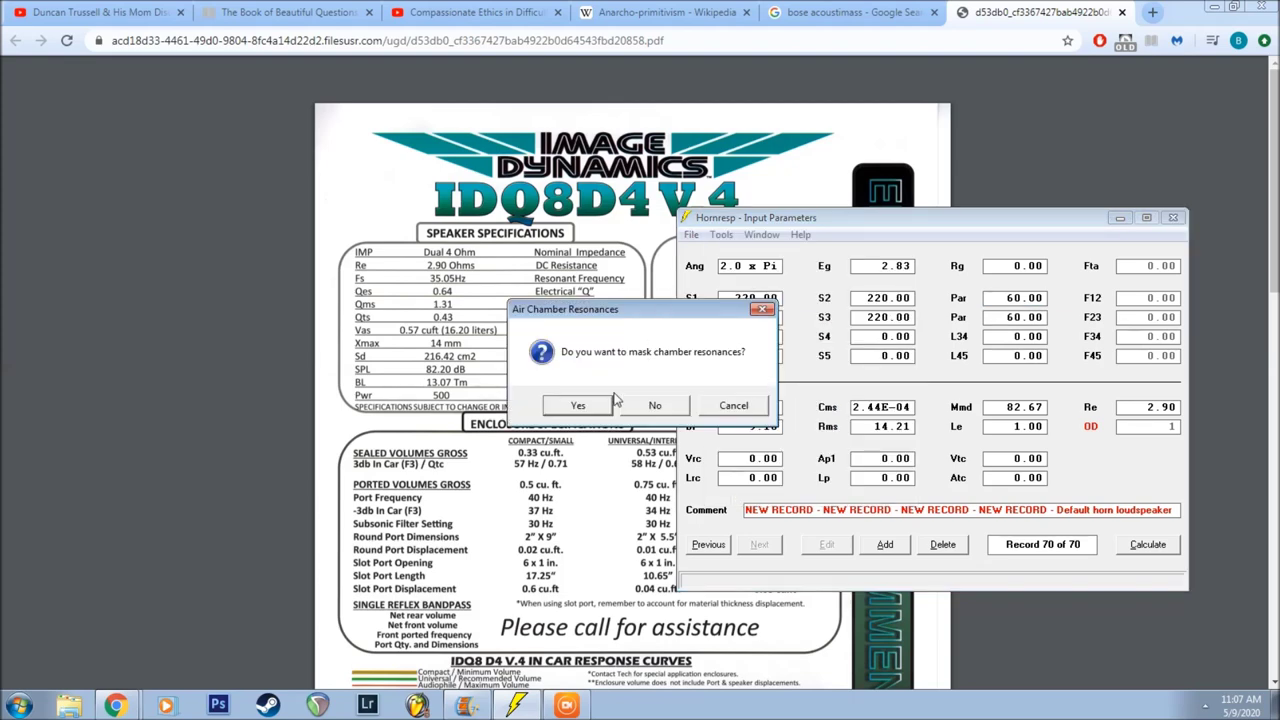
Open the offset-driver wizard and reduce L12 to 9.00, placing the driver near the closed end.
left_click(575, 405)
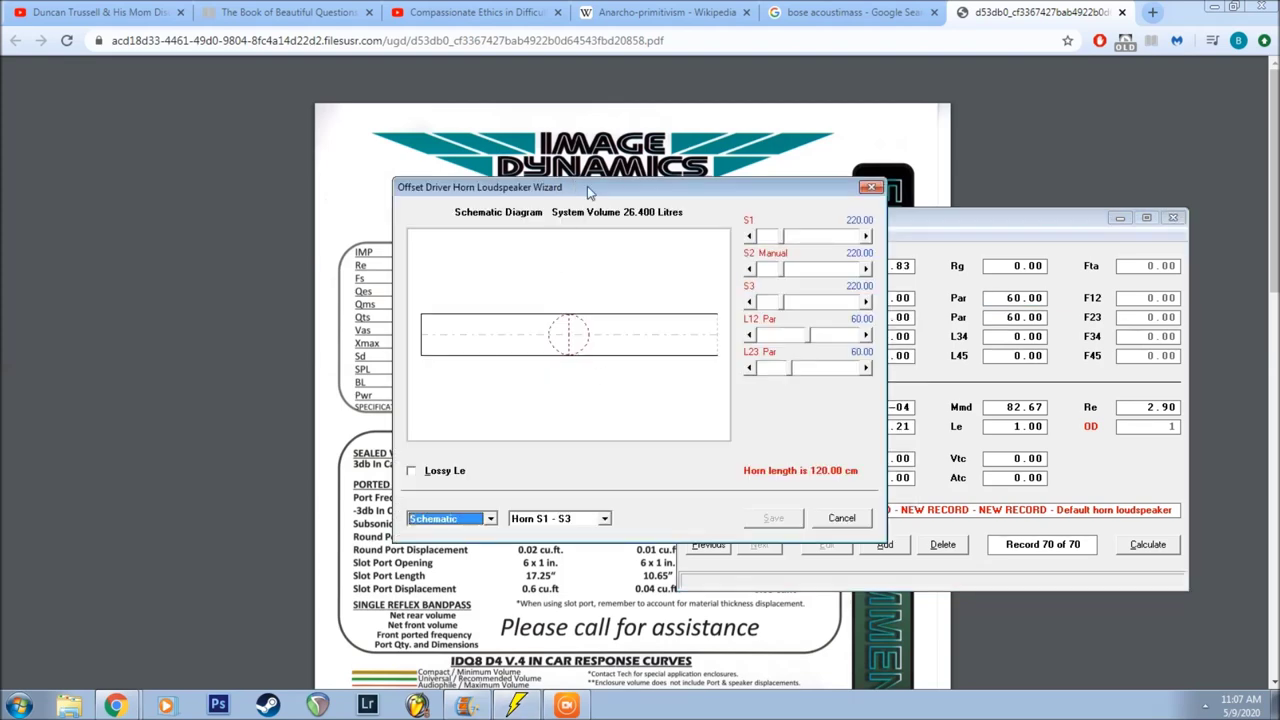
left_click_drag(588, 189, 377, 222)
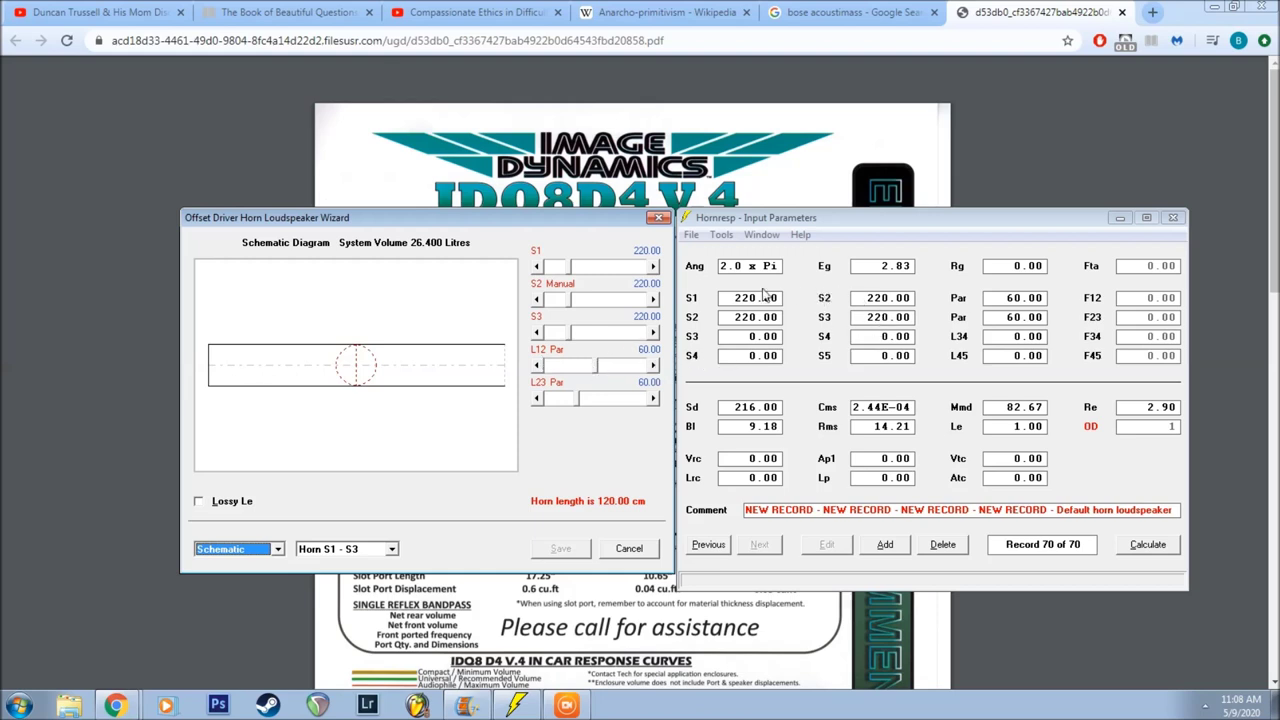
left_click(562, 368)
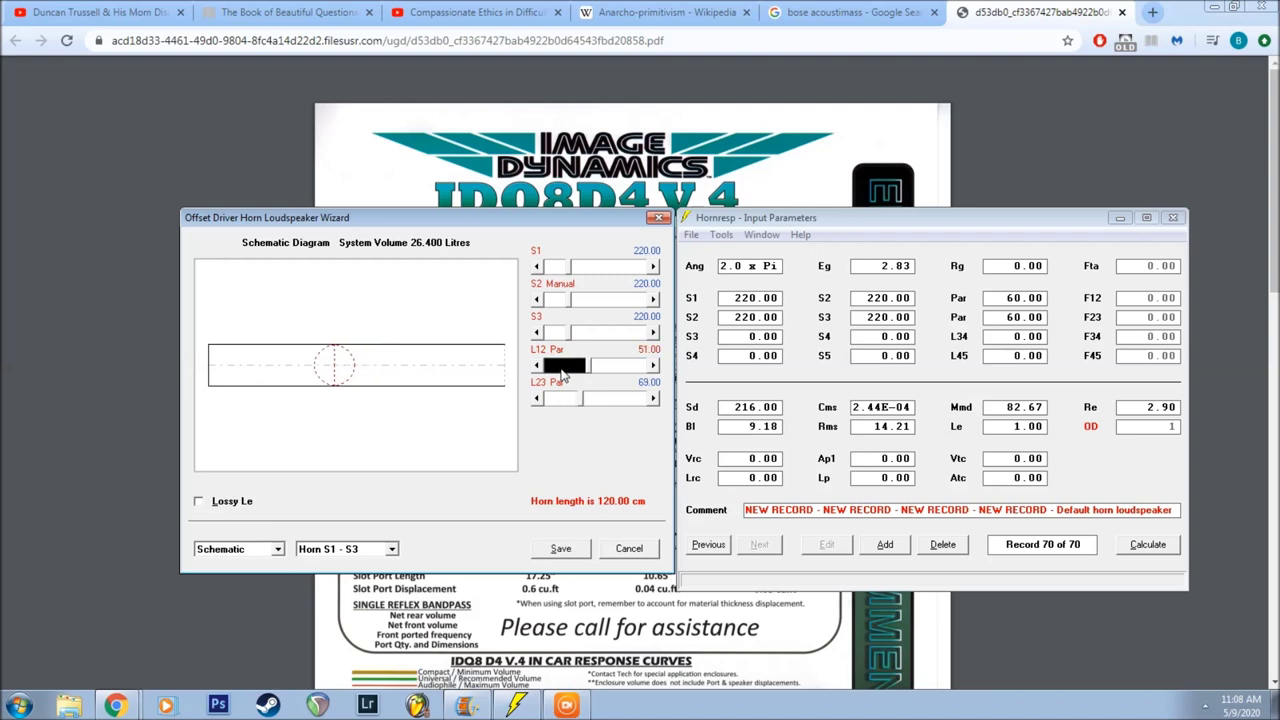
left_click_drag(562, 368, 551, 368)
Raise L23 to 155.00, giving a 164 cm line of 36.080 litres.
left_click(629, 400)
left_click(629, 400)
left_click(629, 400)
left_click(629, 400)
left_click(629, 400)
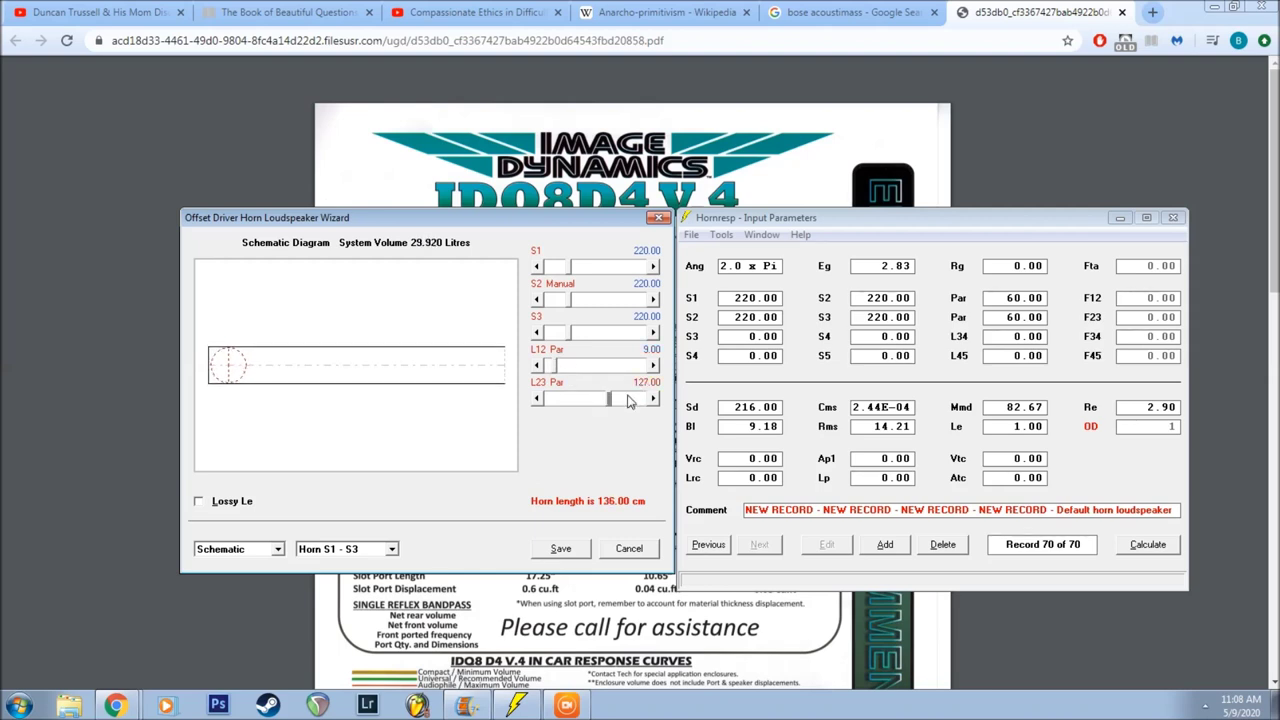
left_click(629, 400)
left_click(629, 400)
left_click(629, 400)
left_click(629, 400)
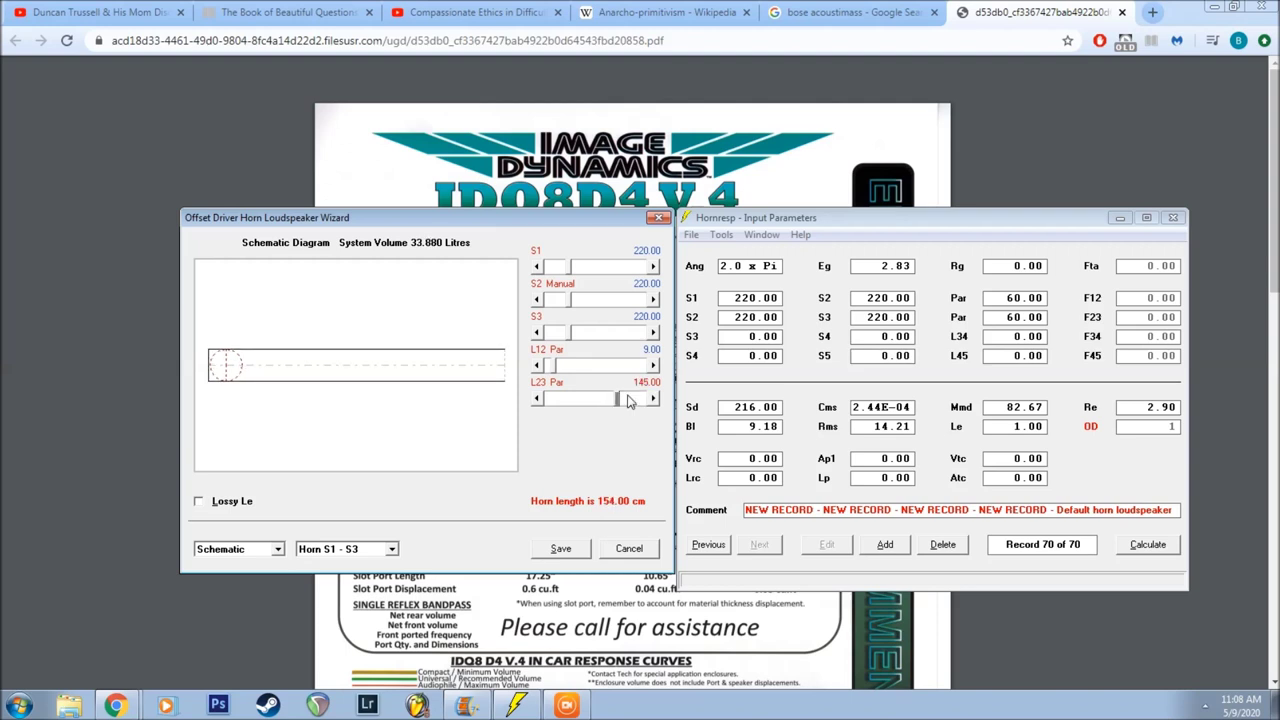
left_click(629, 400)
left_click(629, 400)
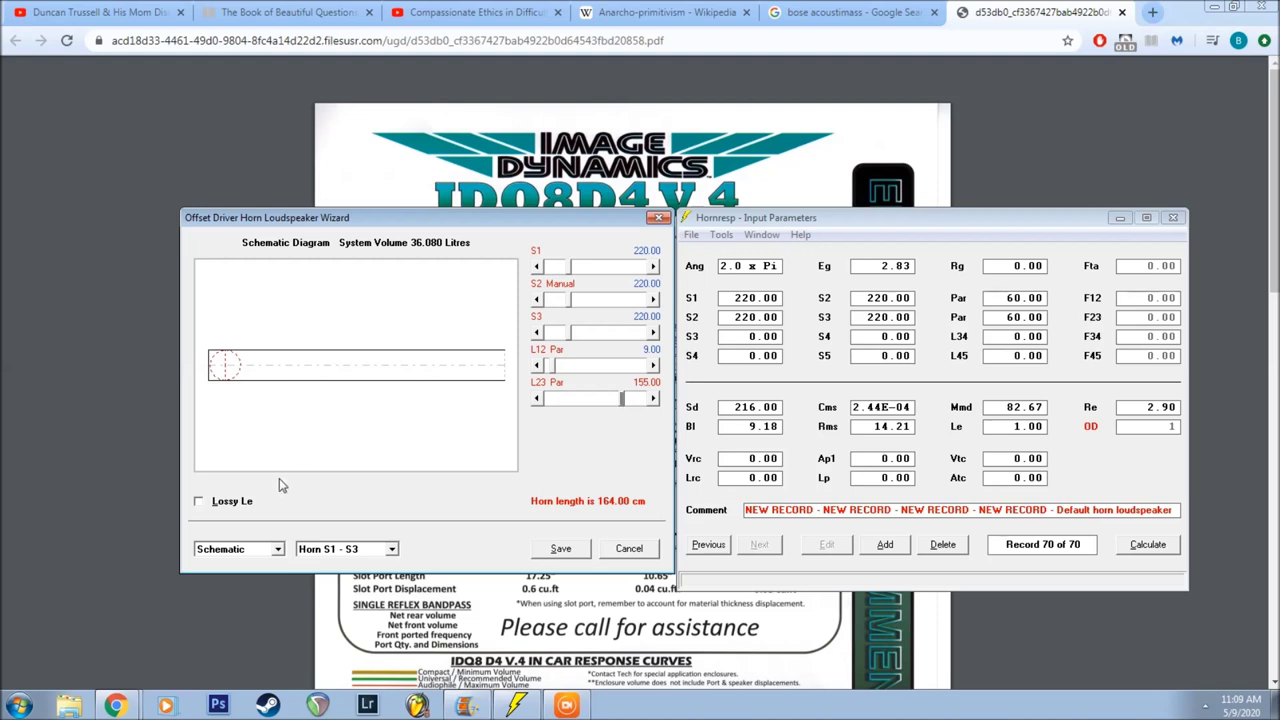
Show the acoustical power graph with the baseline curve hidden.
left_click(272, 552)
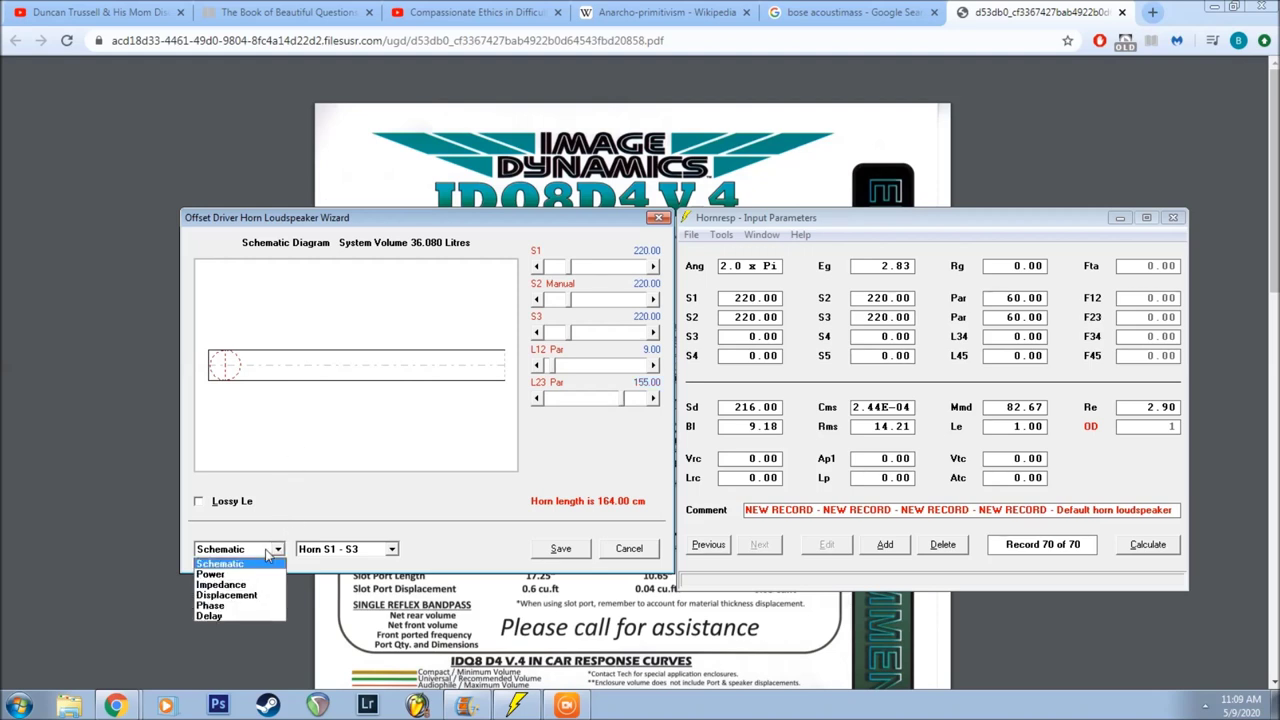
left_click(260, 579)
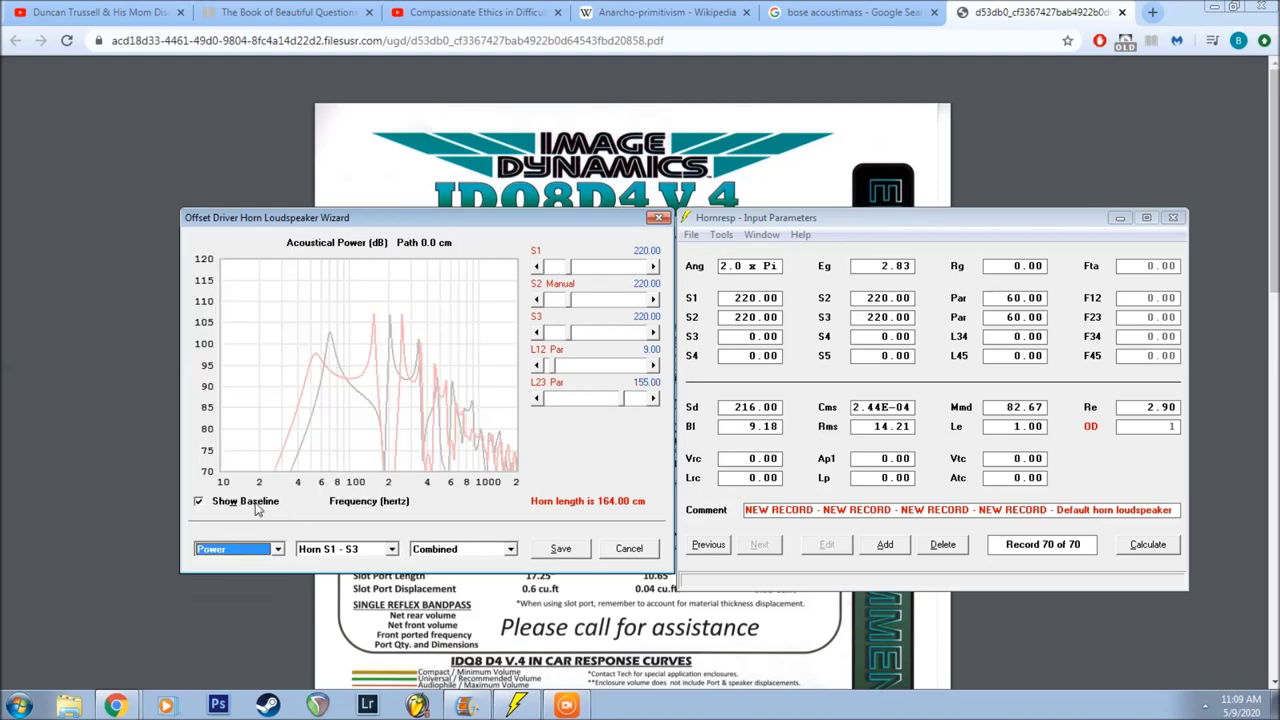
left_click(199, 502)
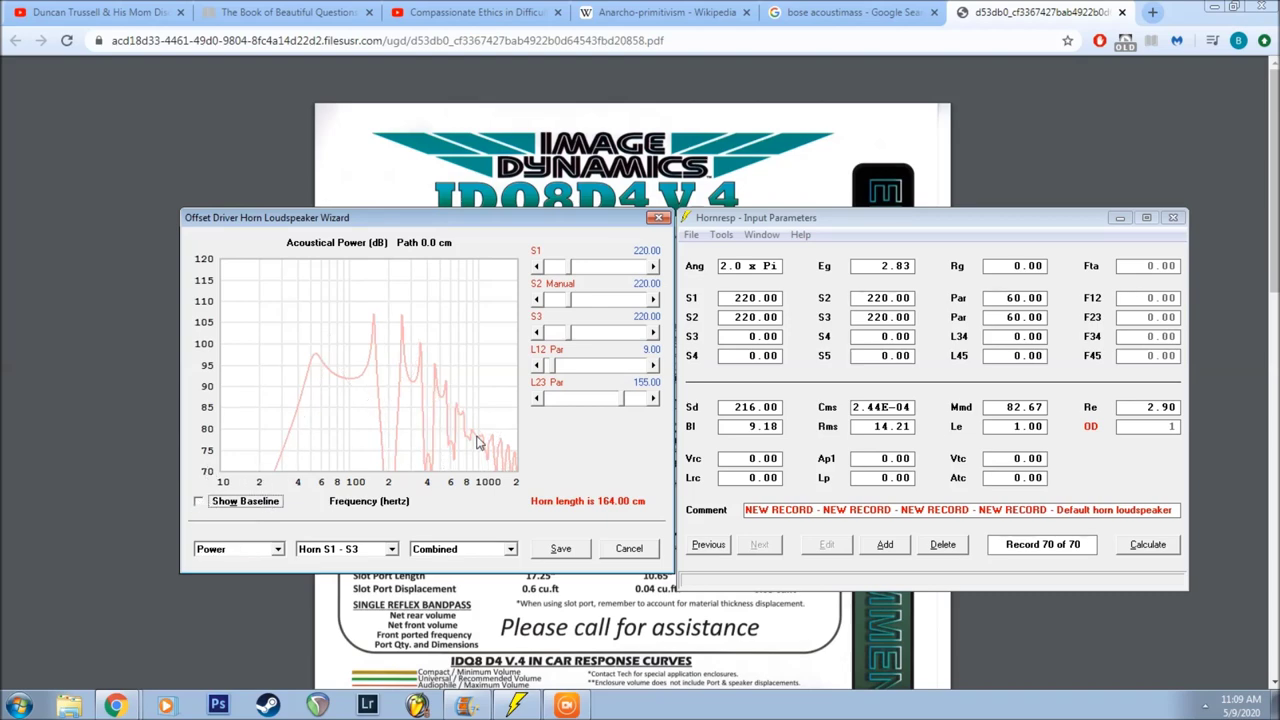
Stretch L23 from 155 past 188 to around 239 in large increments.
left_click(632, 402)
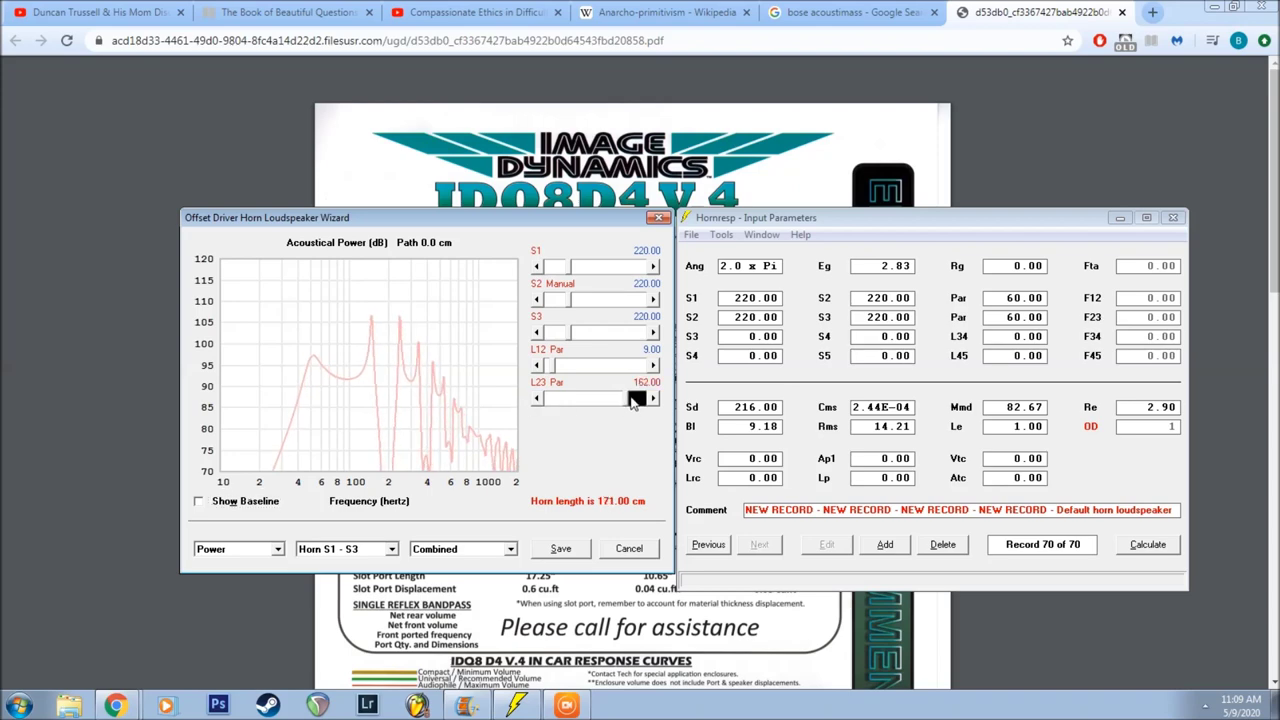
left_click_drag(632, 402, 645, 402)
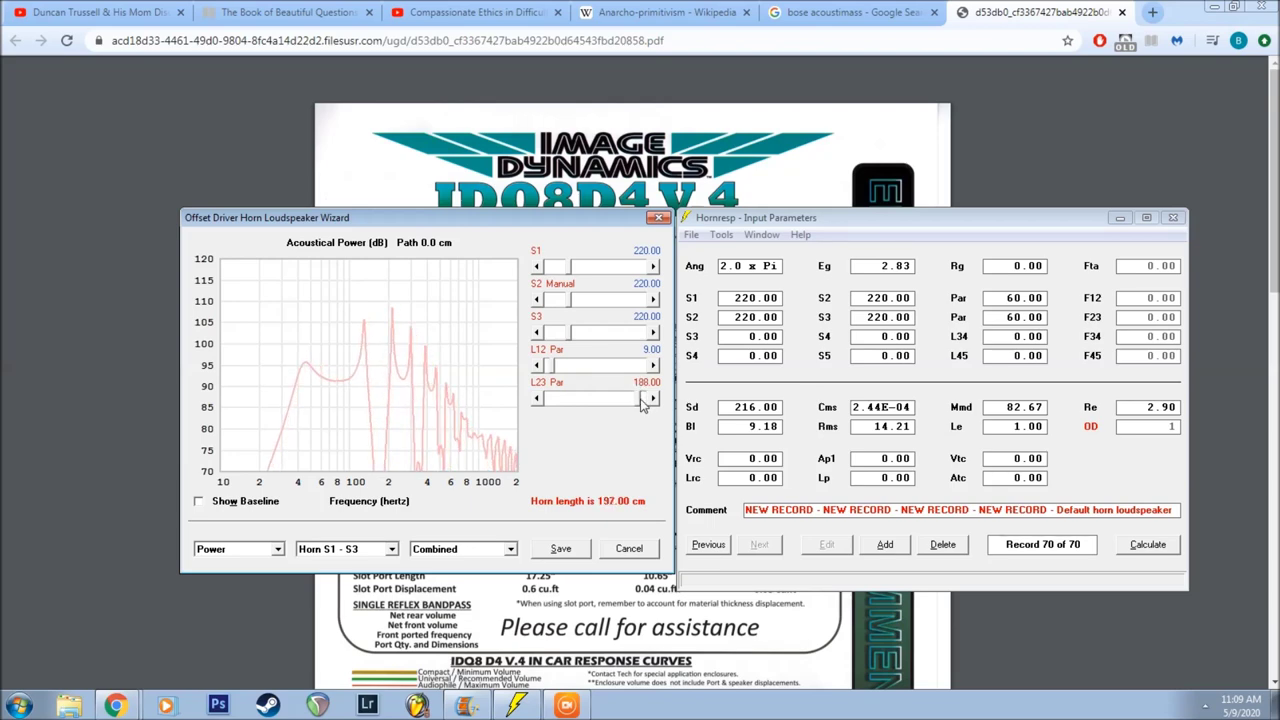
left_click(652, 399)
left_click(652, 399)
left_click(652, 399)
left_click(634, 400)
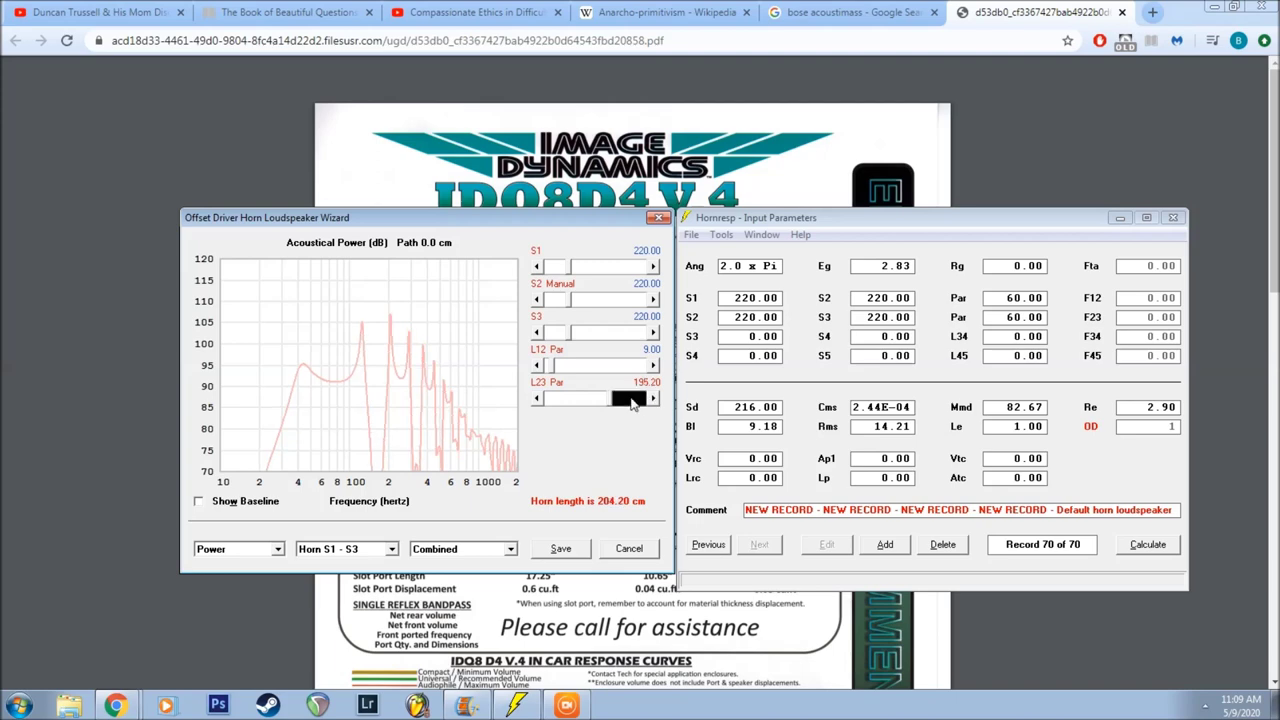
left_click_drag(632, 401, 643, 402)
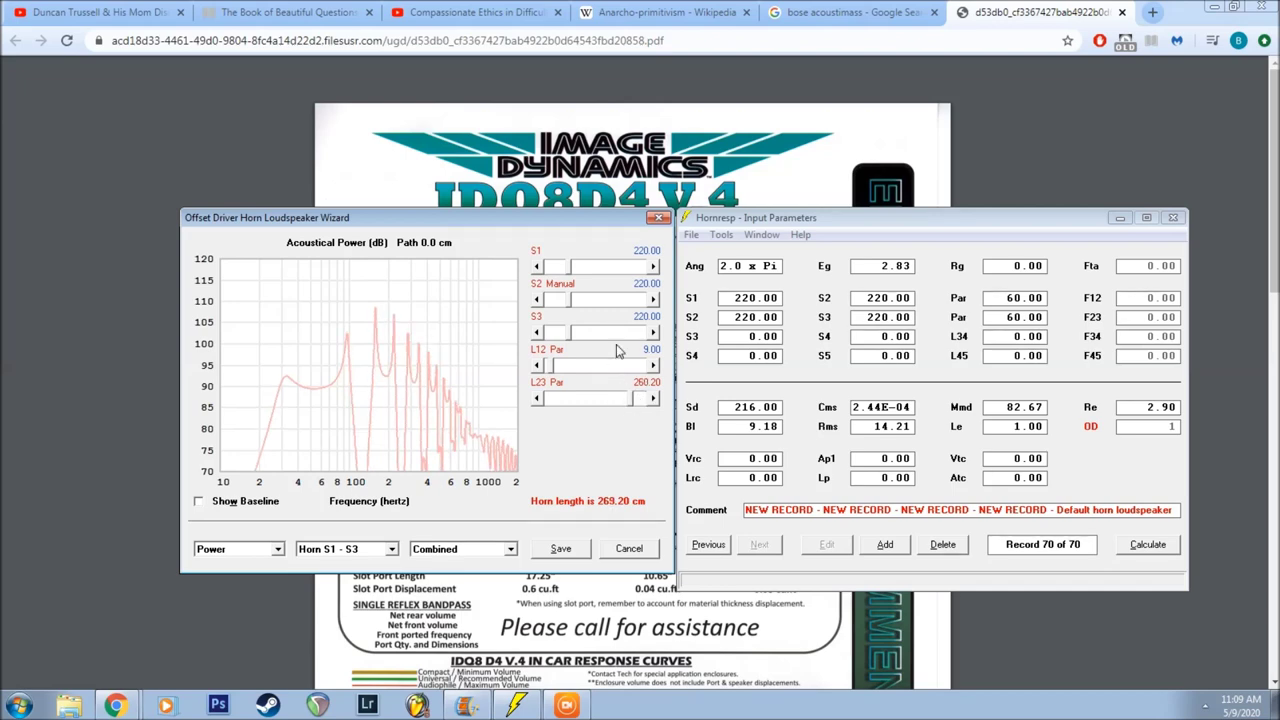
Fine-tune L23 to 269.20 for a 278.20 cm horn of 61.204 litres.
left_click(645, 399)
left_click(641, 399)
left_click(641, 399)
left_click(641, 399)
left_click(641, 399)
left_click(641, 399)
left_click(641, 399)
left_click(641, 399)
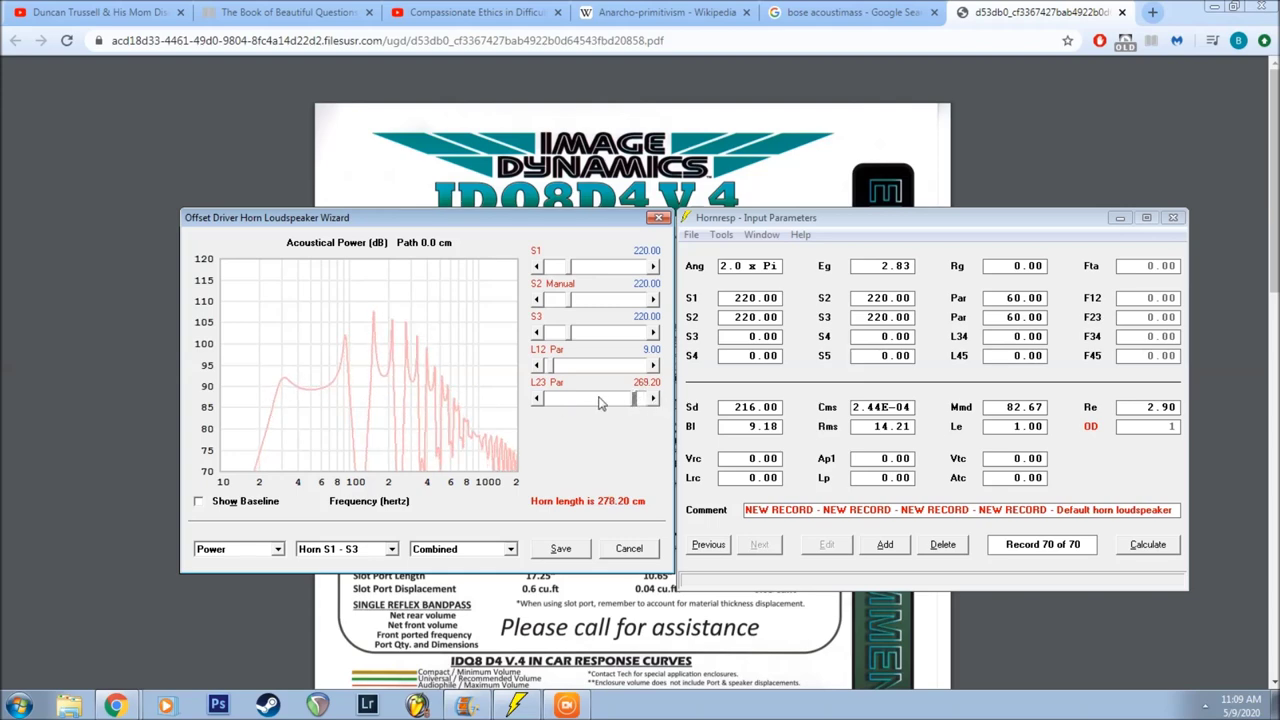
left_click(630, 400)
left_click(652, 399)
left_click(645, 402)
Switch to the schematic view and move the driver along the line to L12 40.
left_click(266, 550)
left_click(254, 566)
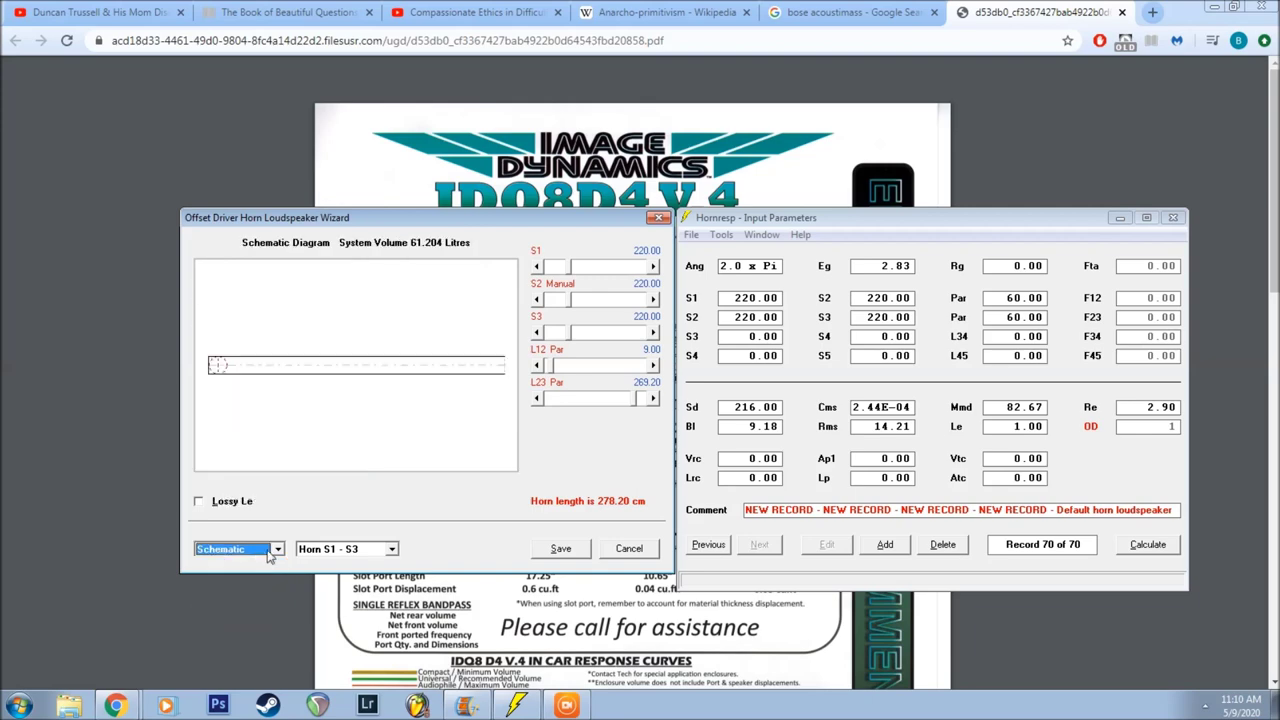
left_click(587, 372)
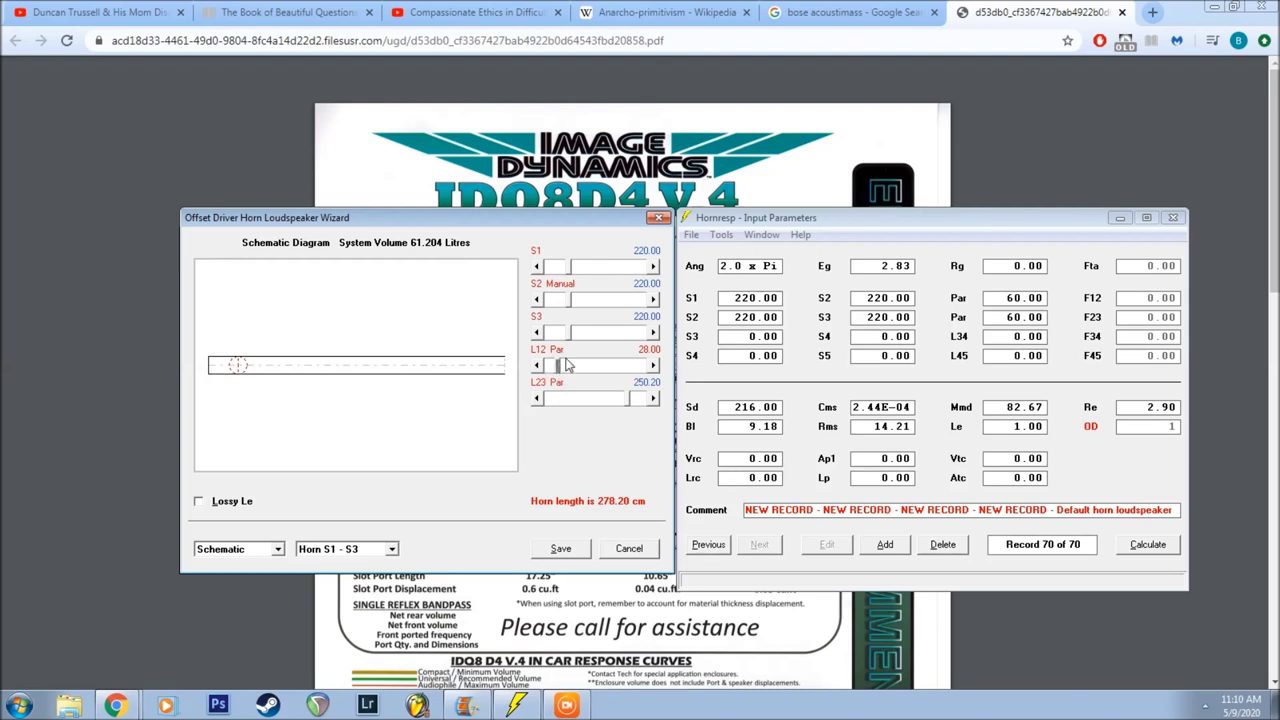
left_click(590, 370)
left_click(590, 370)
left_click(590, 370)
On the acoustical power graph, adjust L12 to 94.50, leaving L23 at 183.70.
left_click(247, 550)
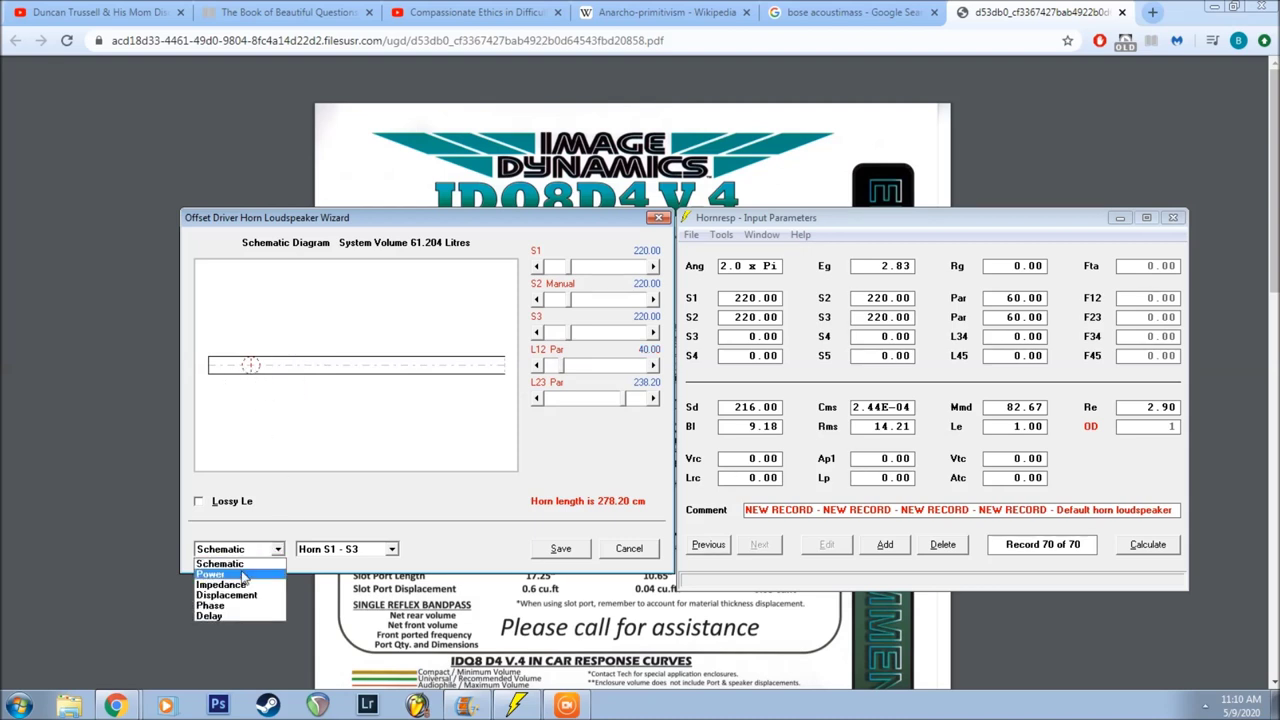
left_click(244, 576)
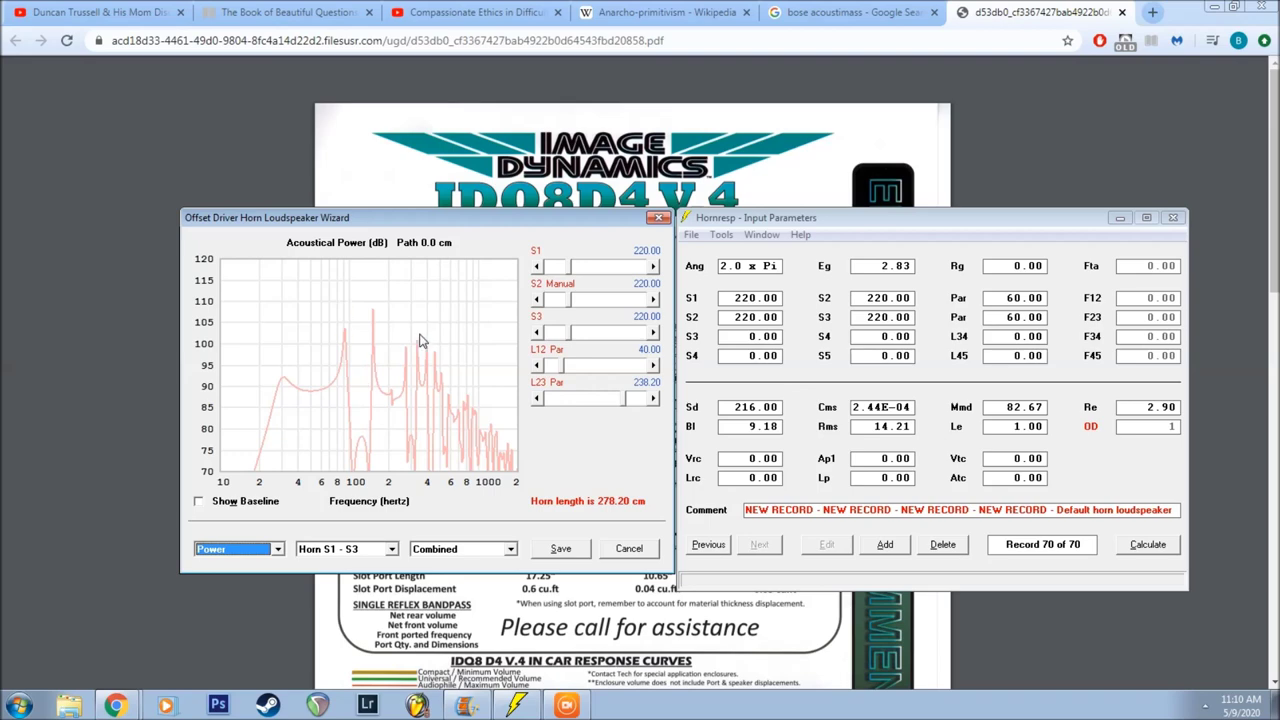
left_click(602, 374)
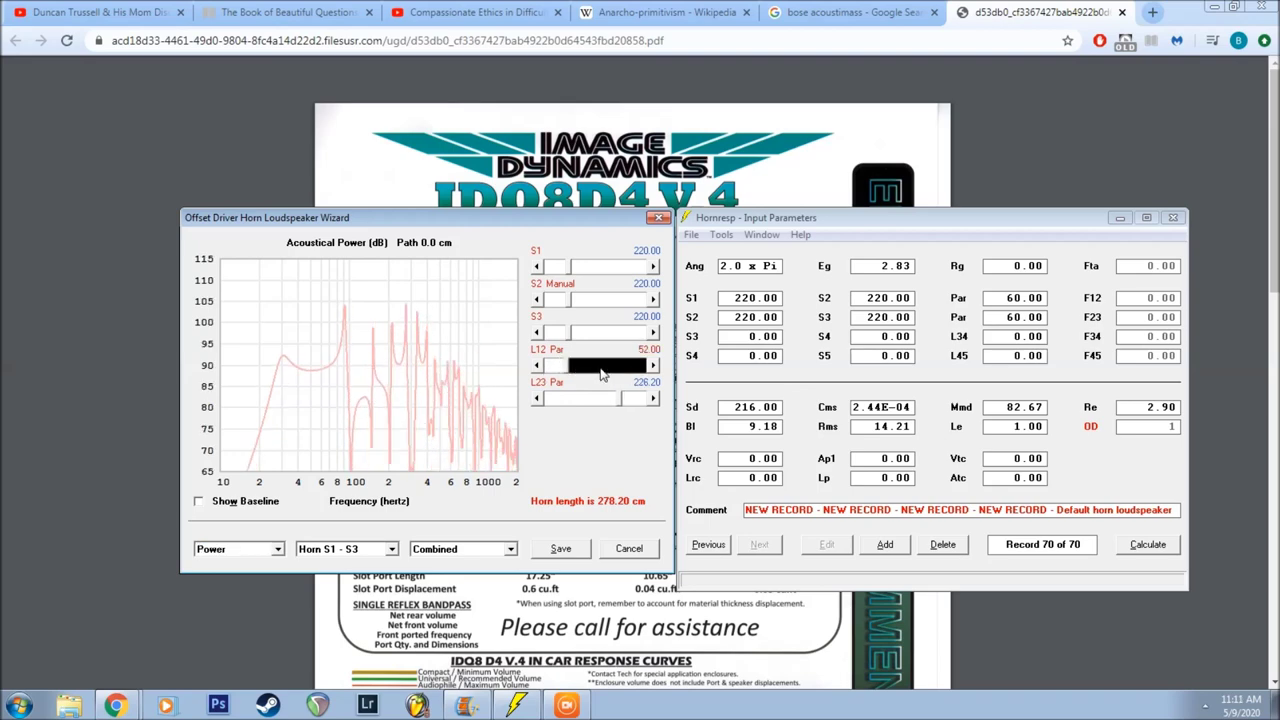
left_click_drag(602, 374, 600, 370)
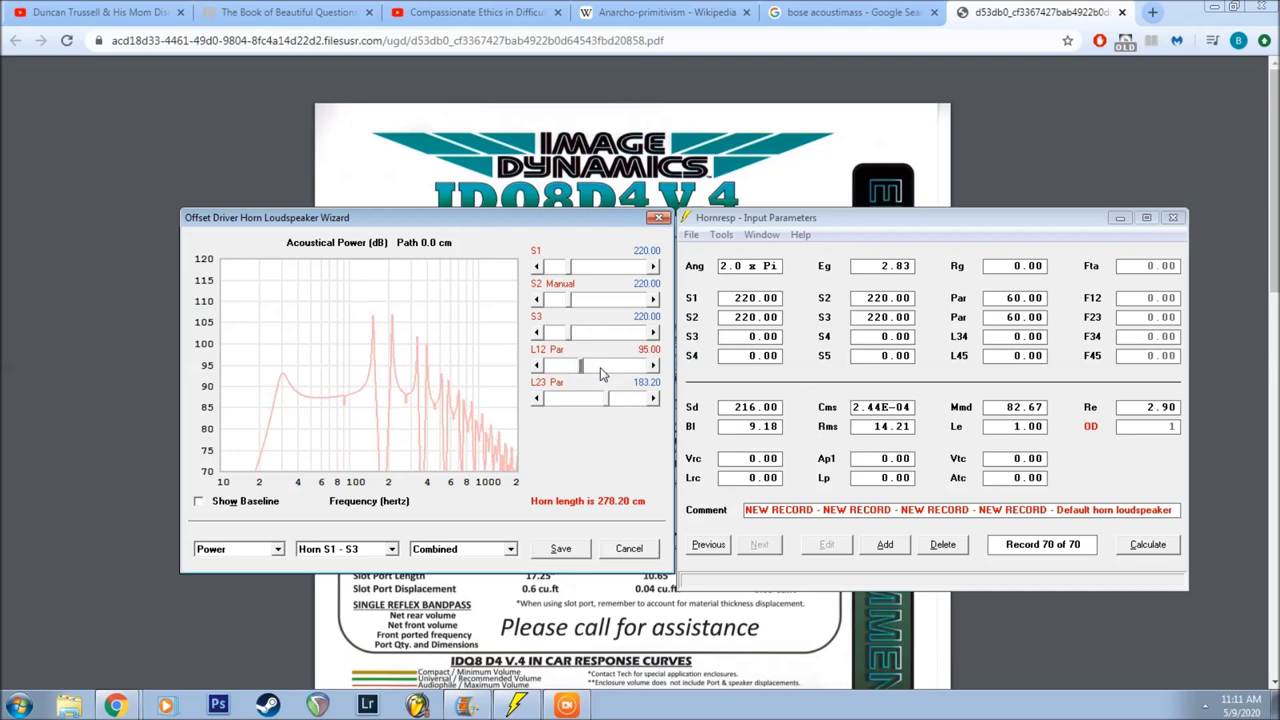
left_click(537, 366)
left_click(538, 368)
left_click(538, 368)
Return to the schematic view, then bring up the 'bose acoustimass' image results in Chrome.
left_click(234, 548)
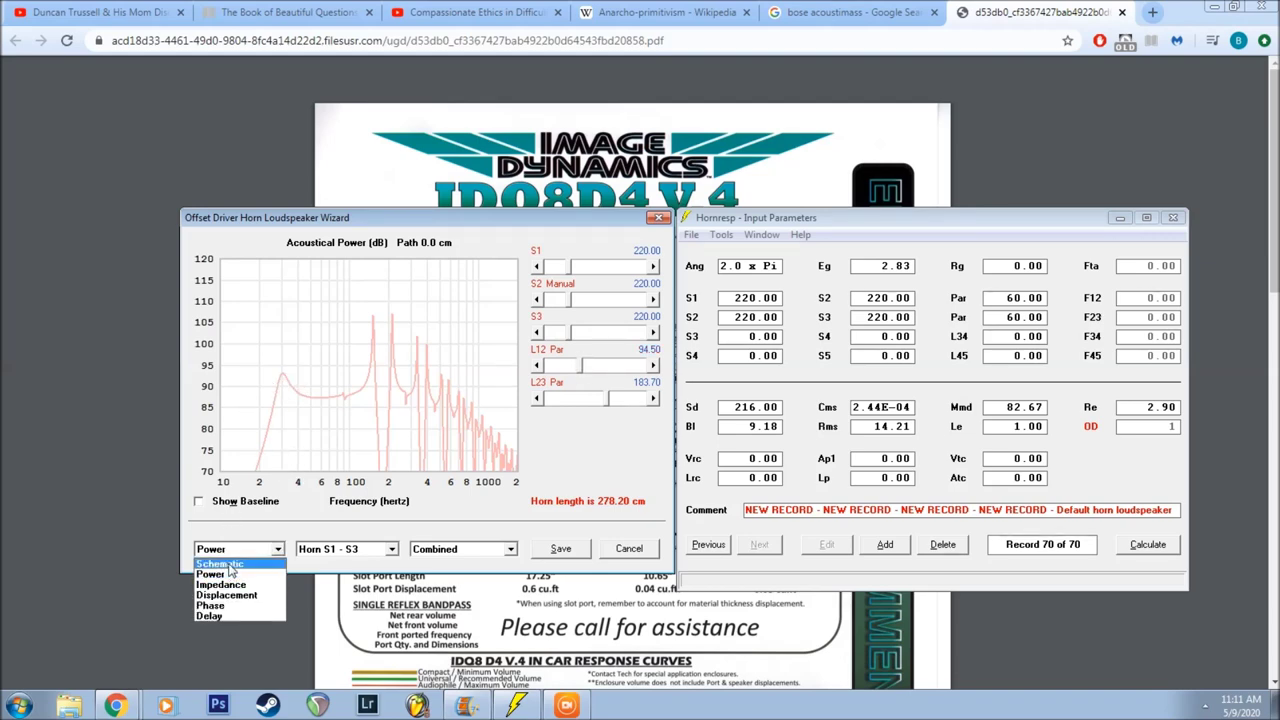
left_click(222, 564)
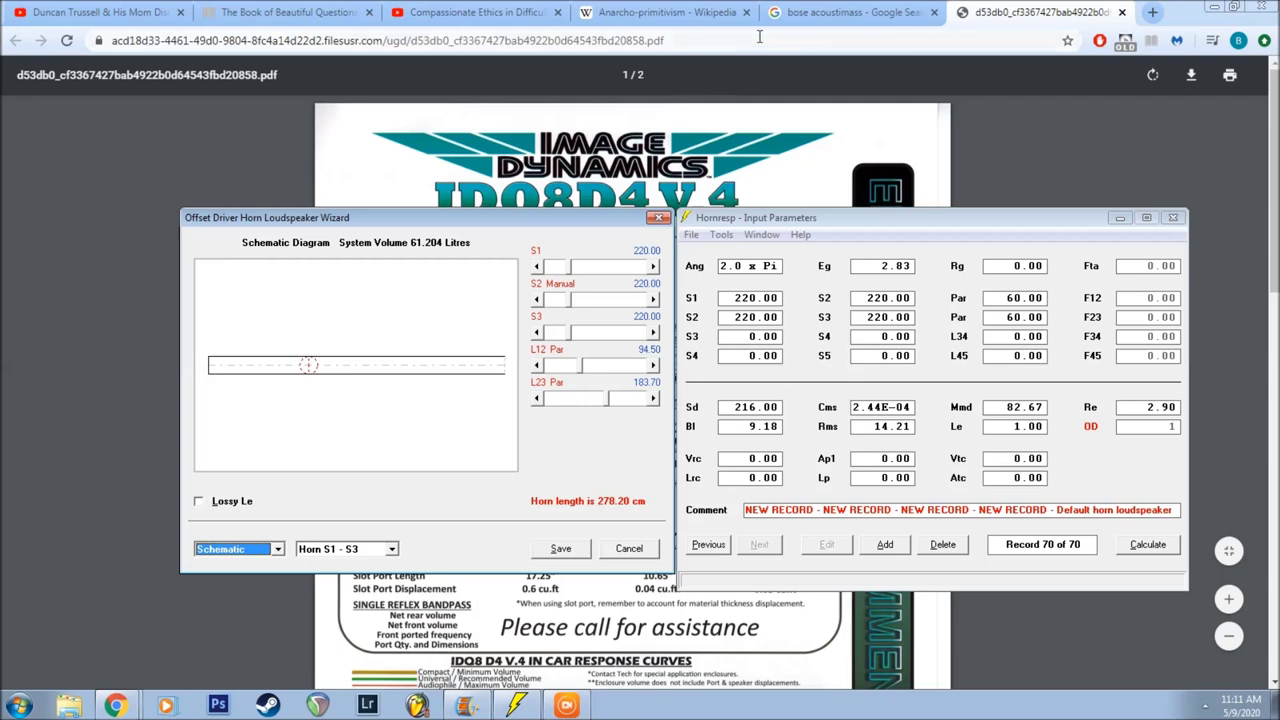
left_click(795, 14)
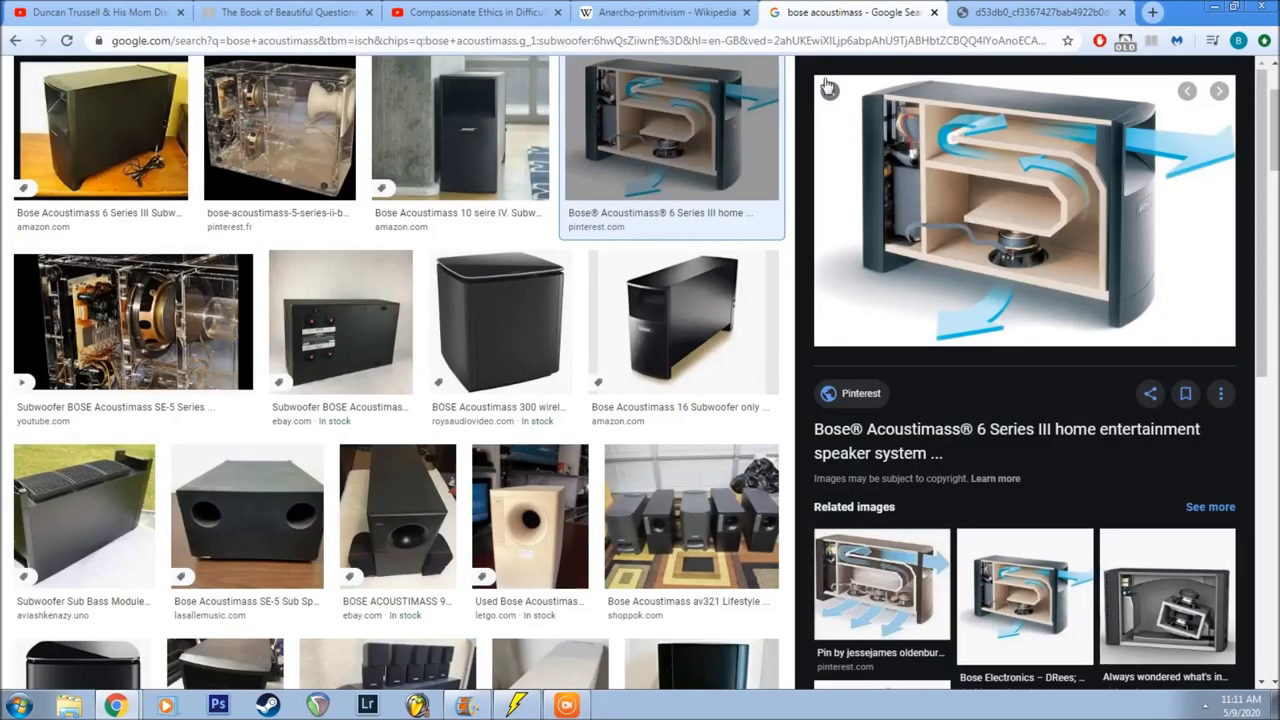
Browse the Bose Acoustimass 6 Series III cutaway, then restore Hornresp's power graph of the 278.20 cm horn.
scroll(850, 260, "up", 2)
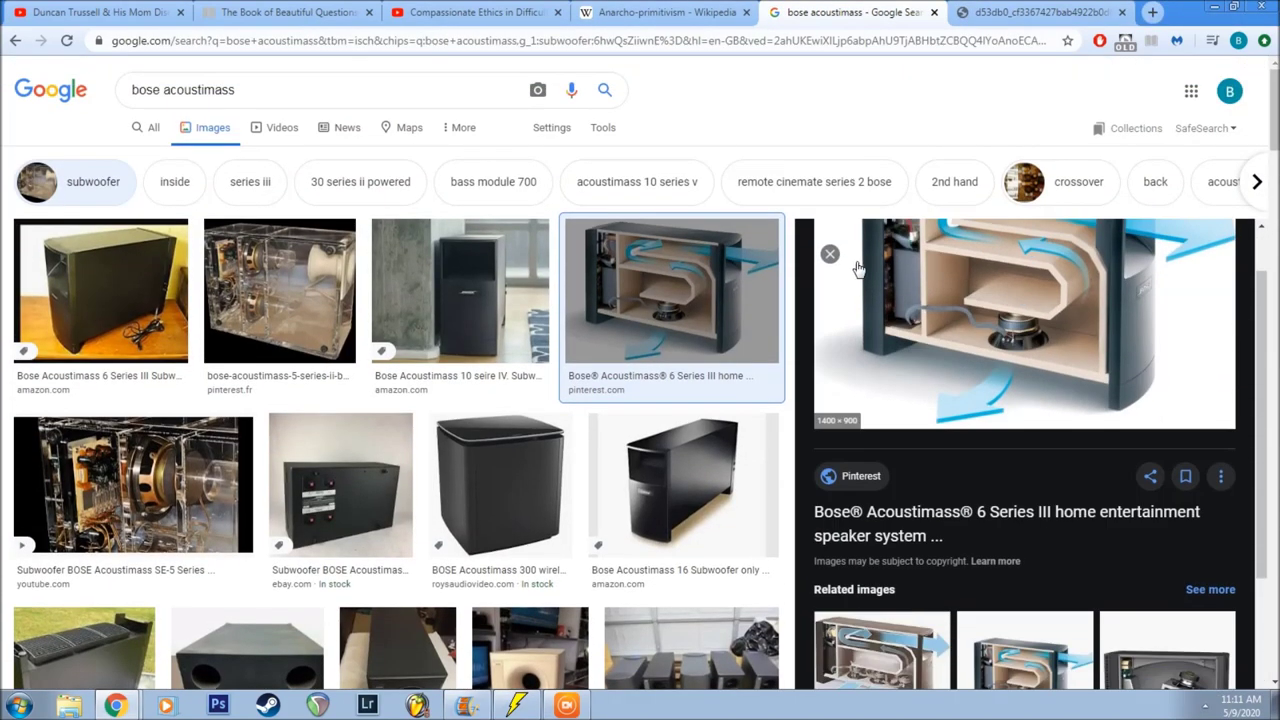
scroll(930, 320, "up", 1)
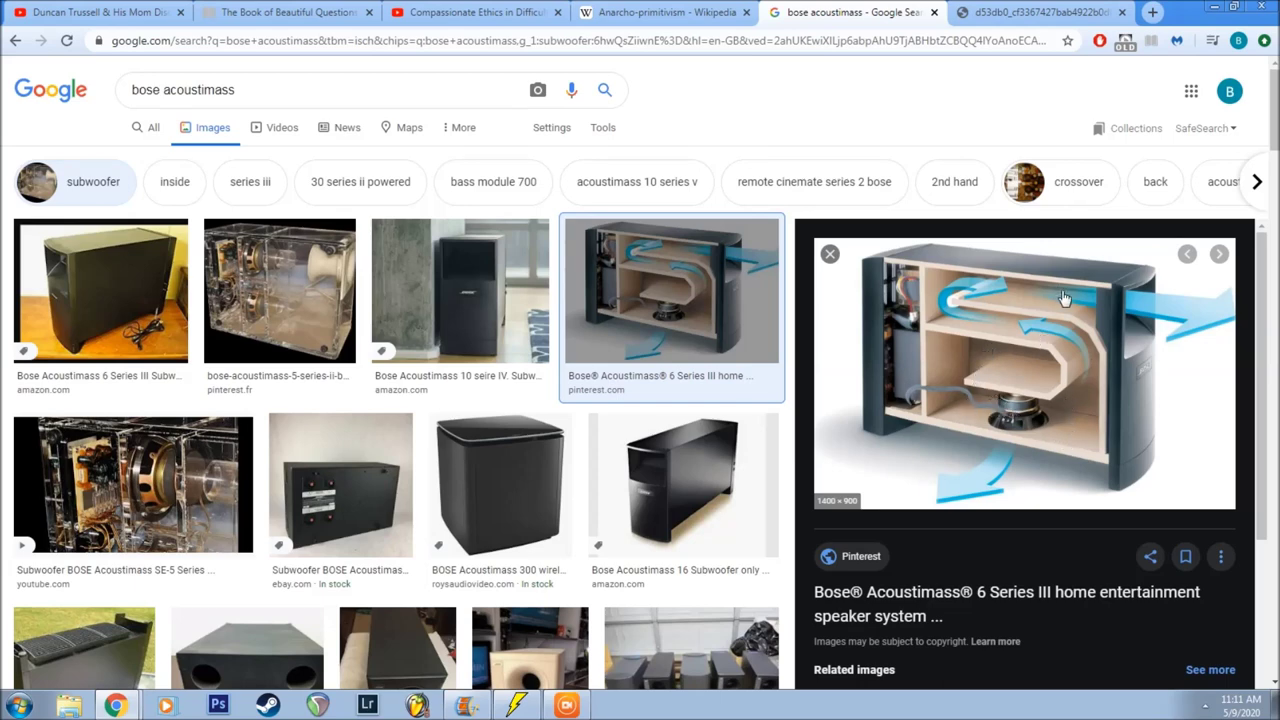
scroll(1060, 300, "down", 2)
scroll(980, 345, "up", 2)
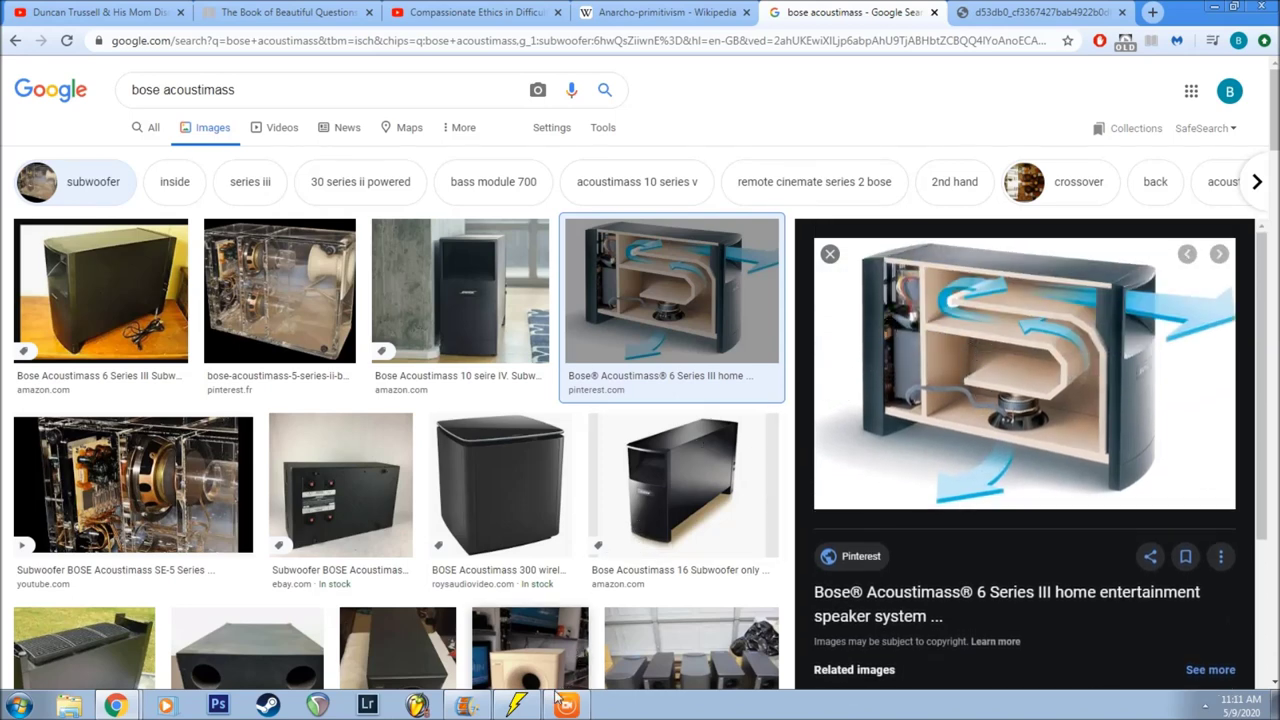
left_click(517, 706)
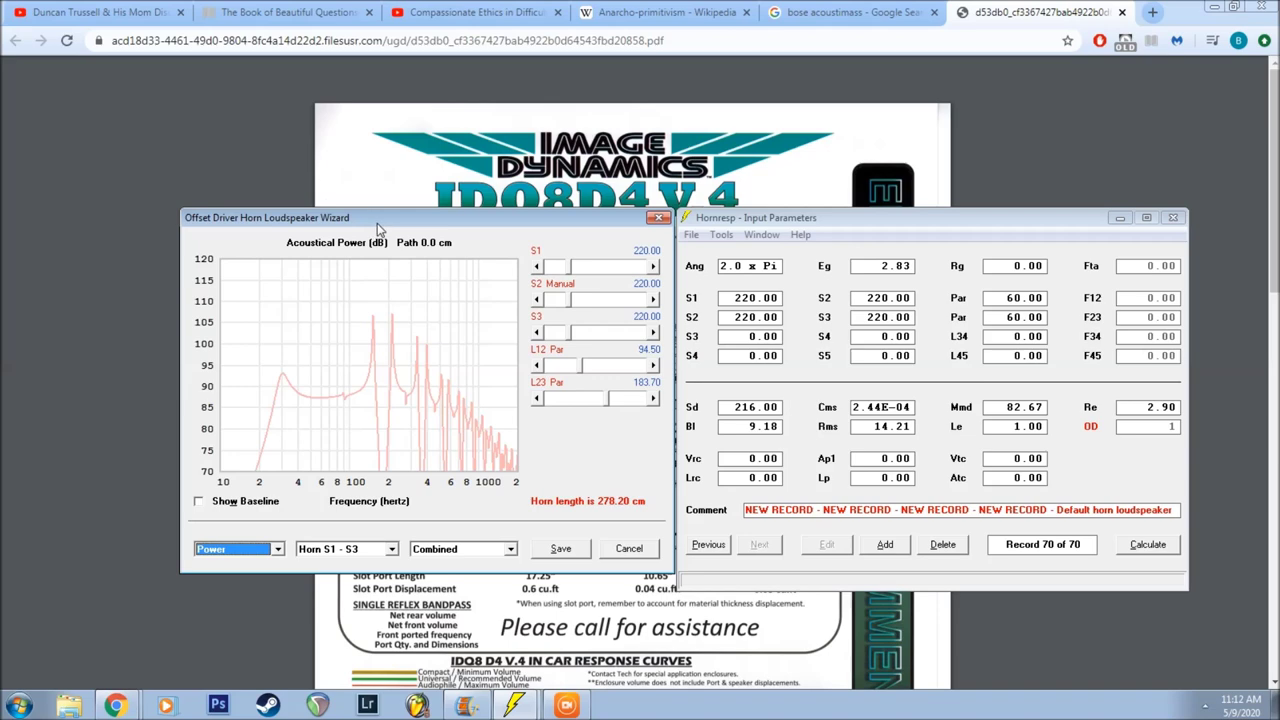
left_click_drag(400, 228, 389, 216)
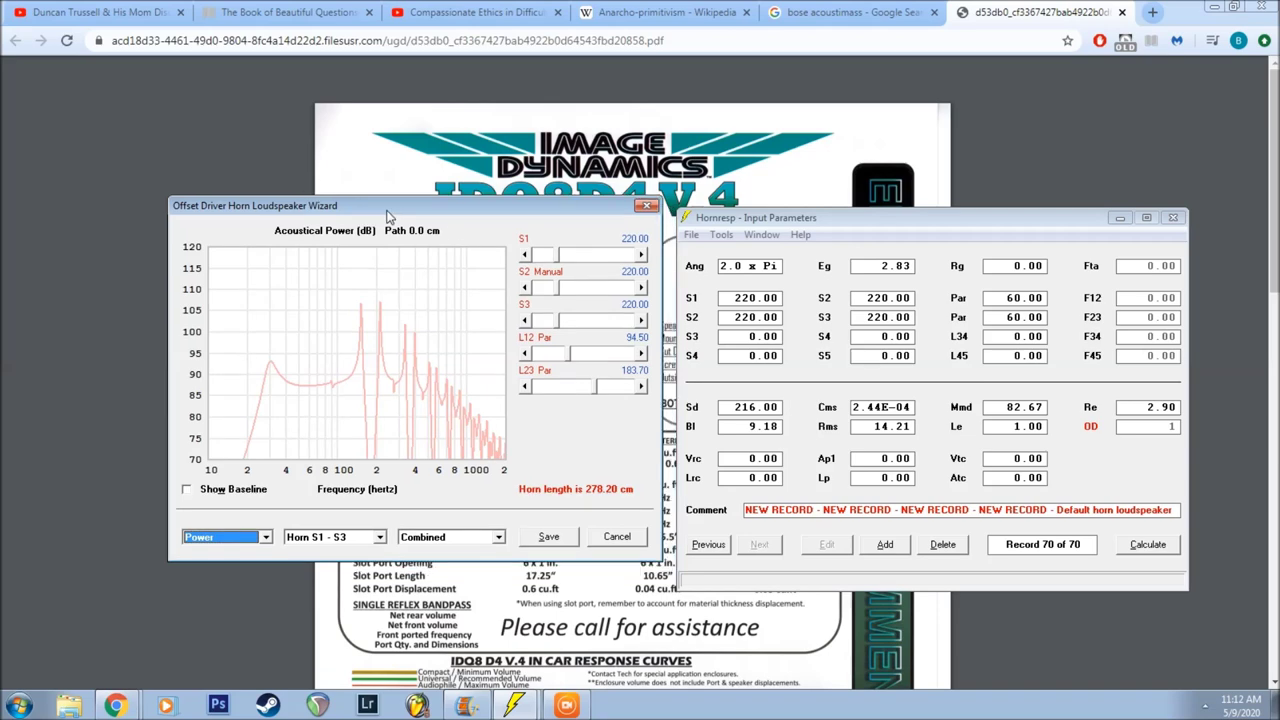